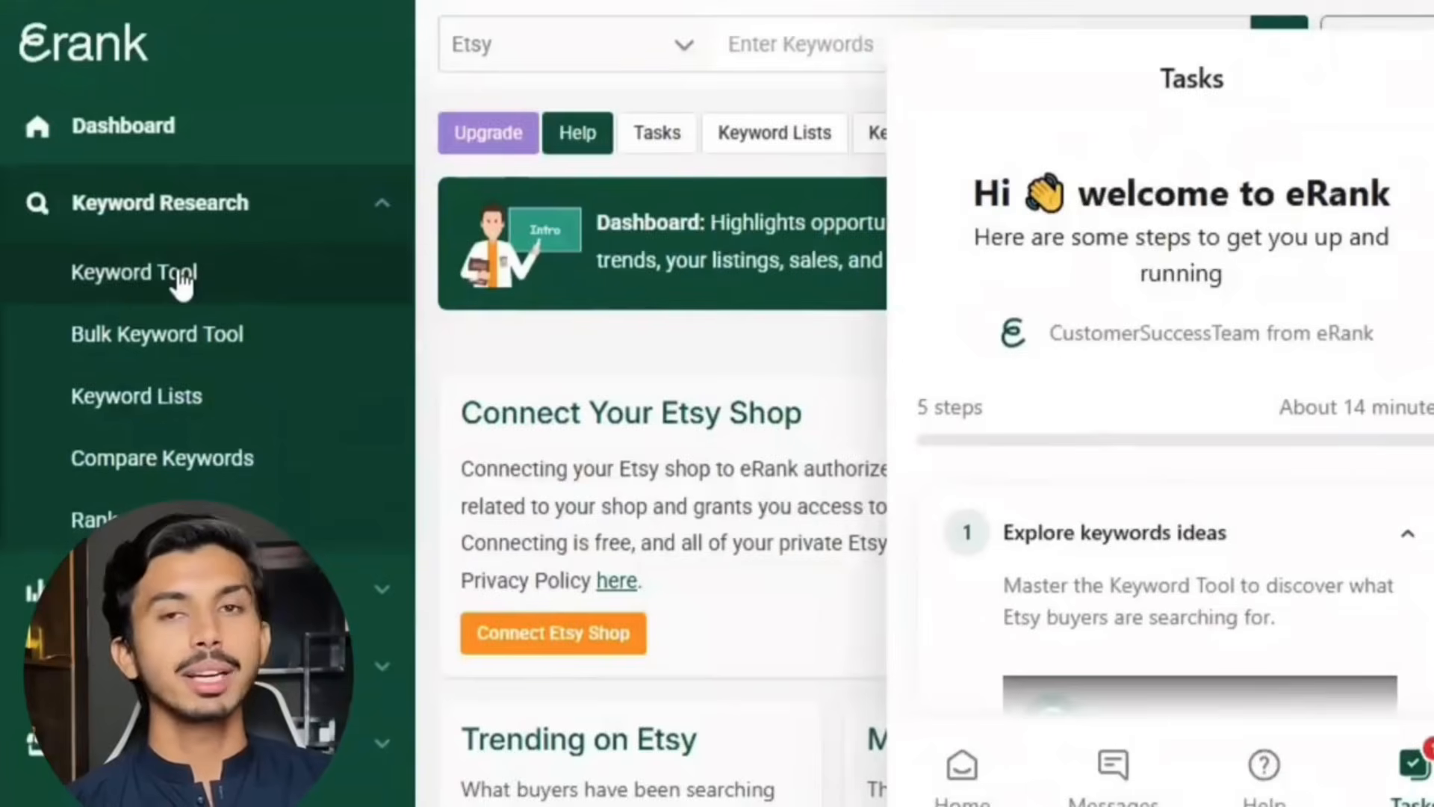
Step: Open eRank's Keyword Tool, keep Etsy as the marketplace and dismiss the welcome tasks pop-up
{"action": "left_click", "coordinate": [180, 278]}
{"action": "scroll", "coordinate": [941, 463], "scroll_direction": "down", "scroll_amount": 4}
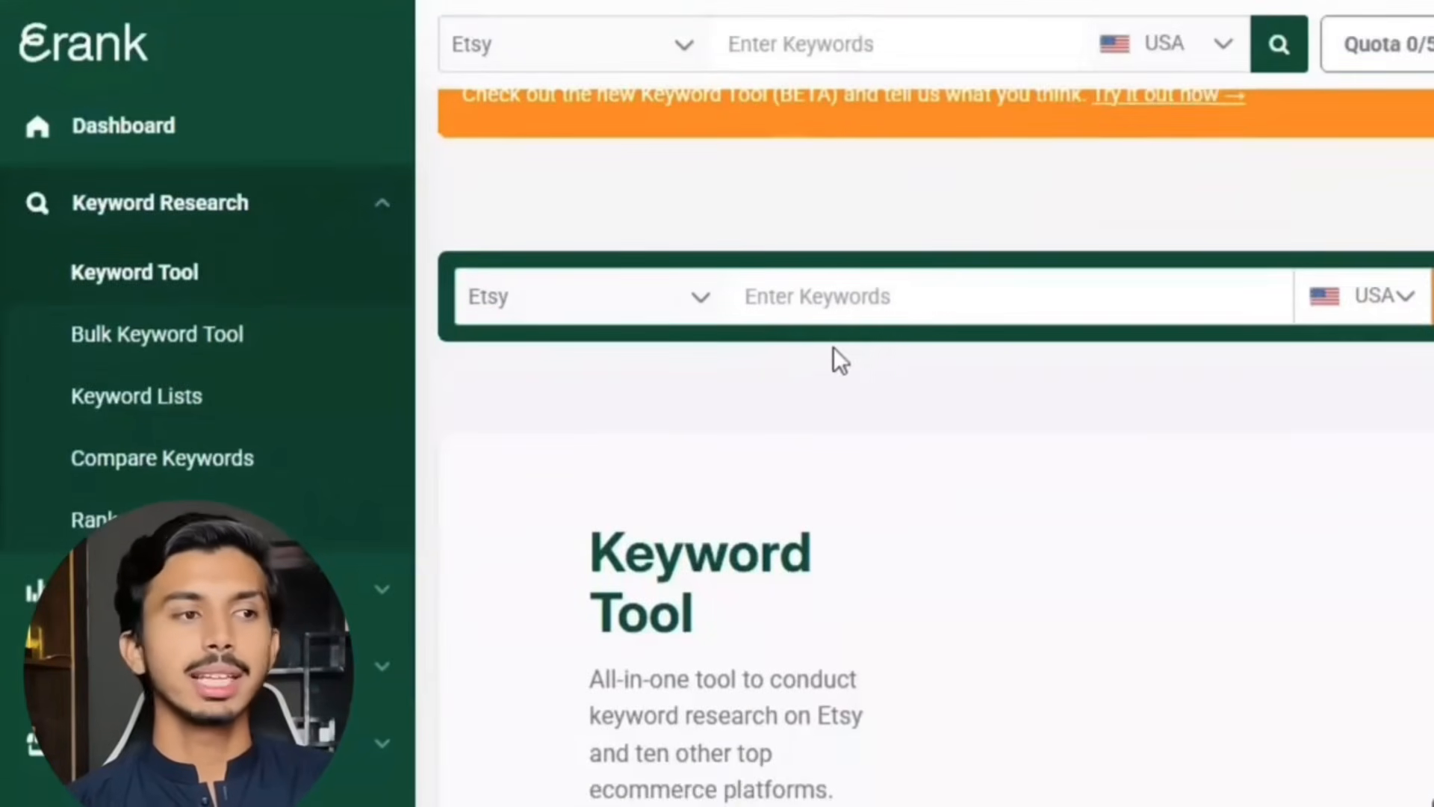
{"action": "left_click", "coordinate": [696, 299]}
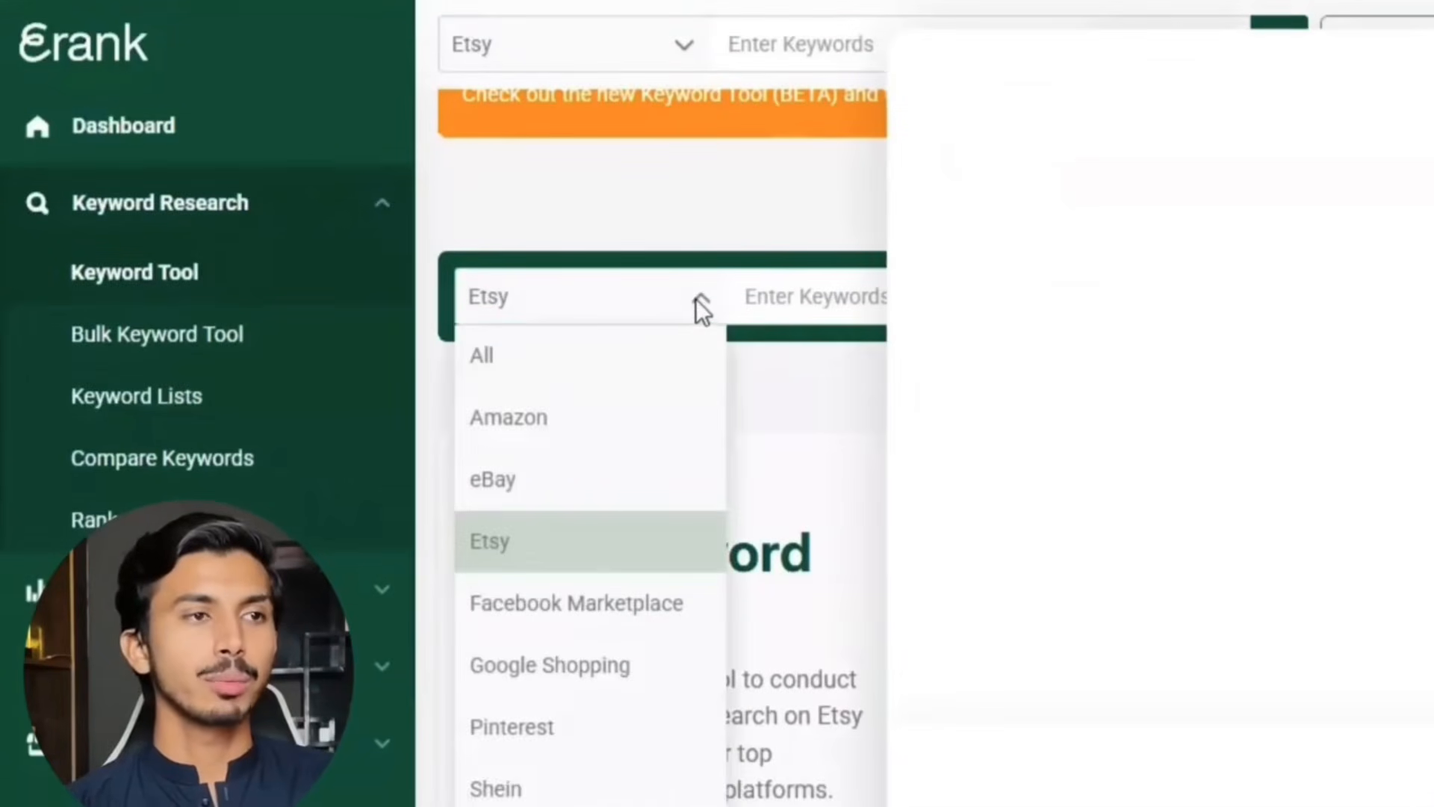
{"action": "left_click", "coordinate": [696, 297]}
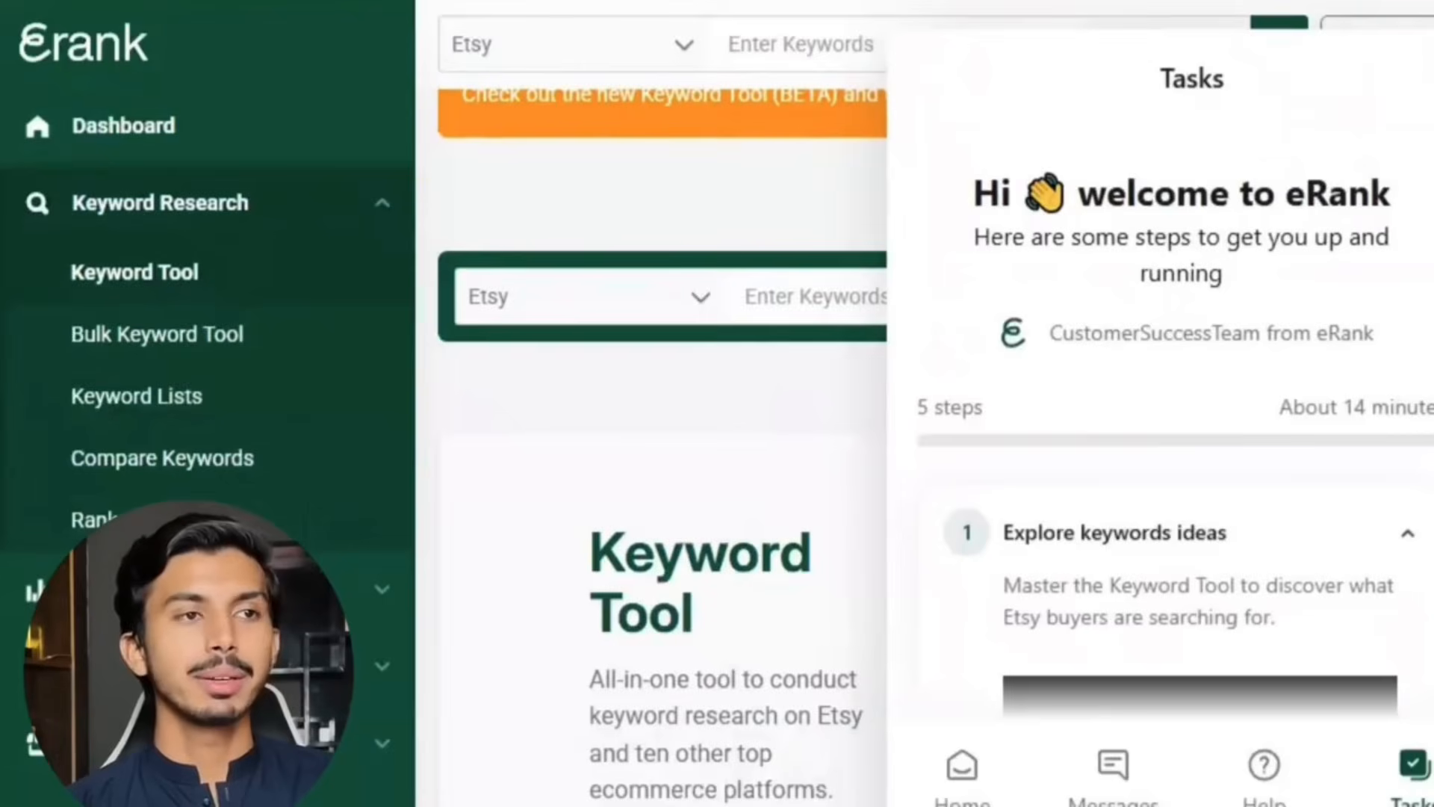
{"action": "left_click", "coordinate": [1432, 79]}
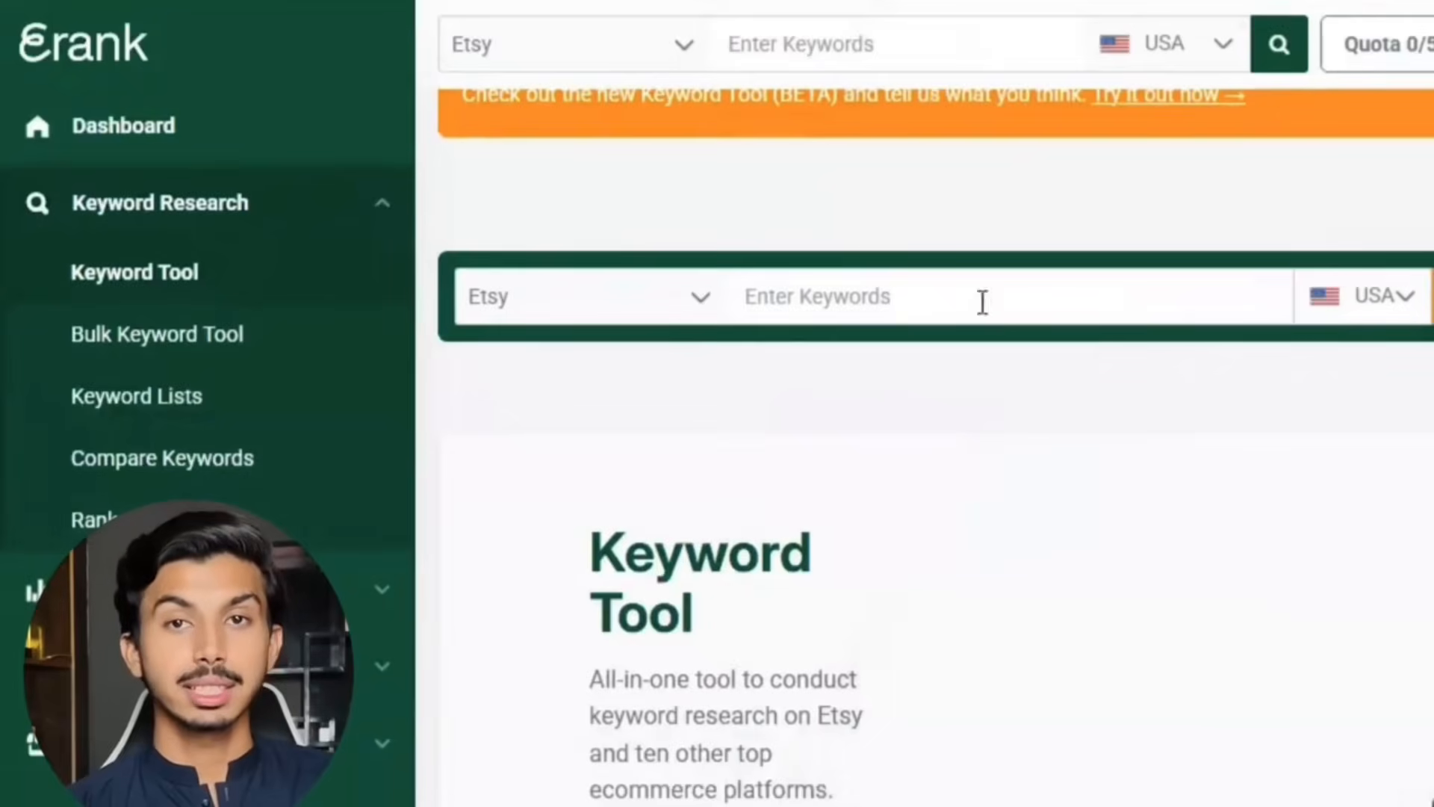
Step: Look up the keyword "Marketing Template" on Etsy with the country kept at USA
{"action": "left_click", "coordinate": [801, 296]}
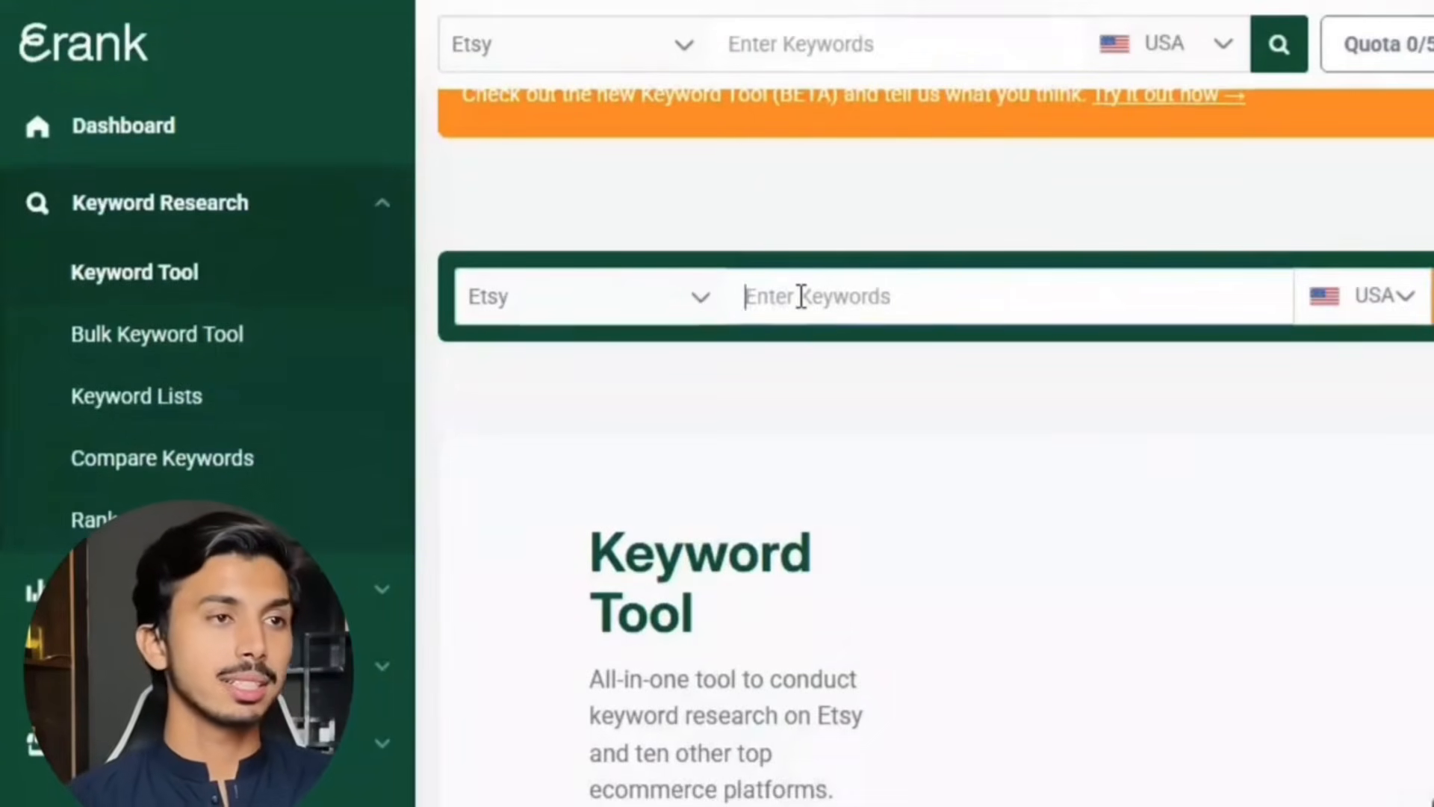
{"action": "type", "text": "Marketing Template"}
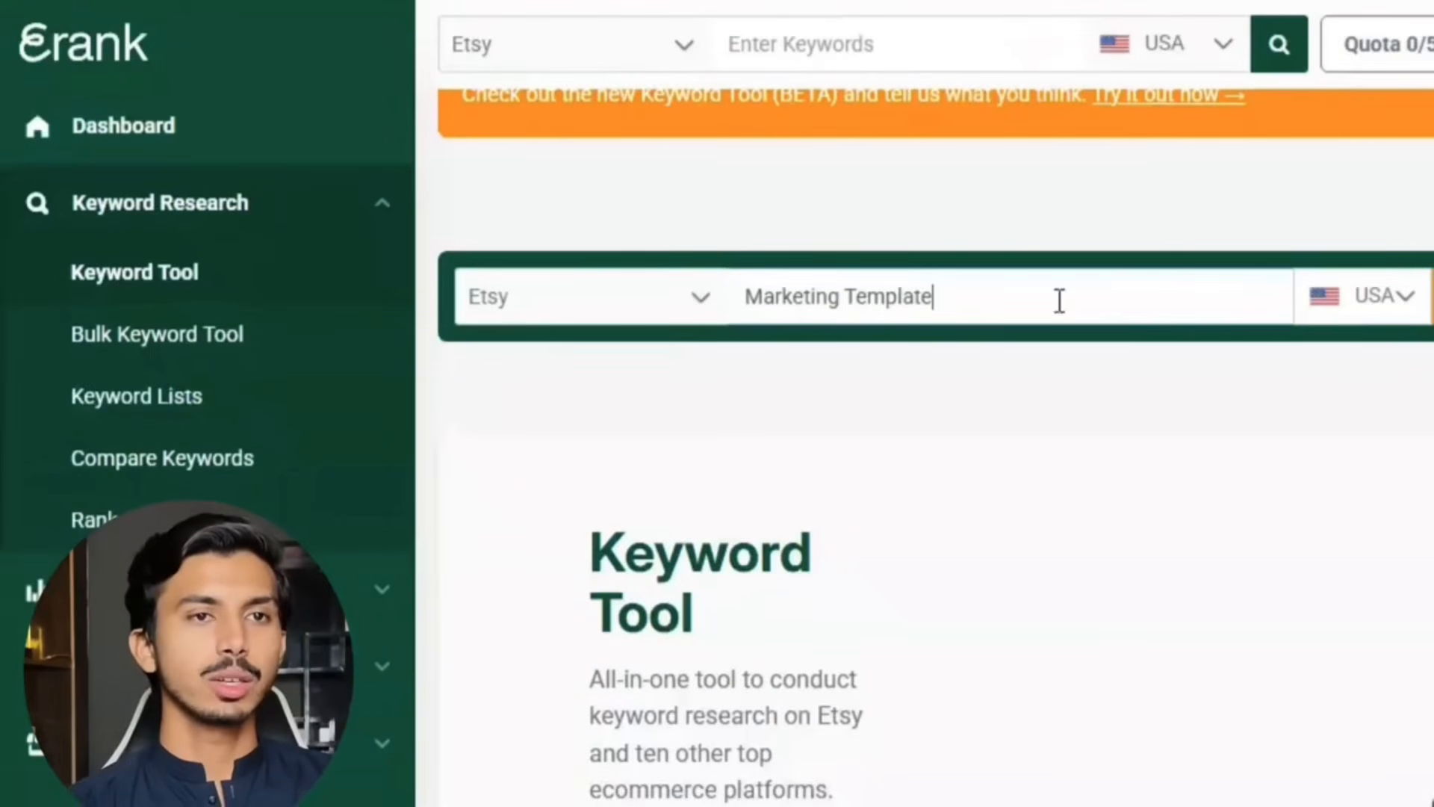
{"action": "left_click", "coordinate": [1408, 303]}
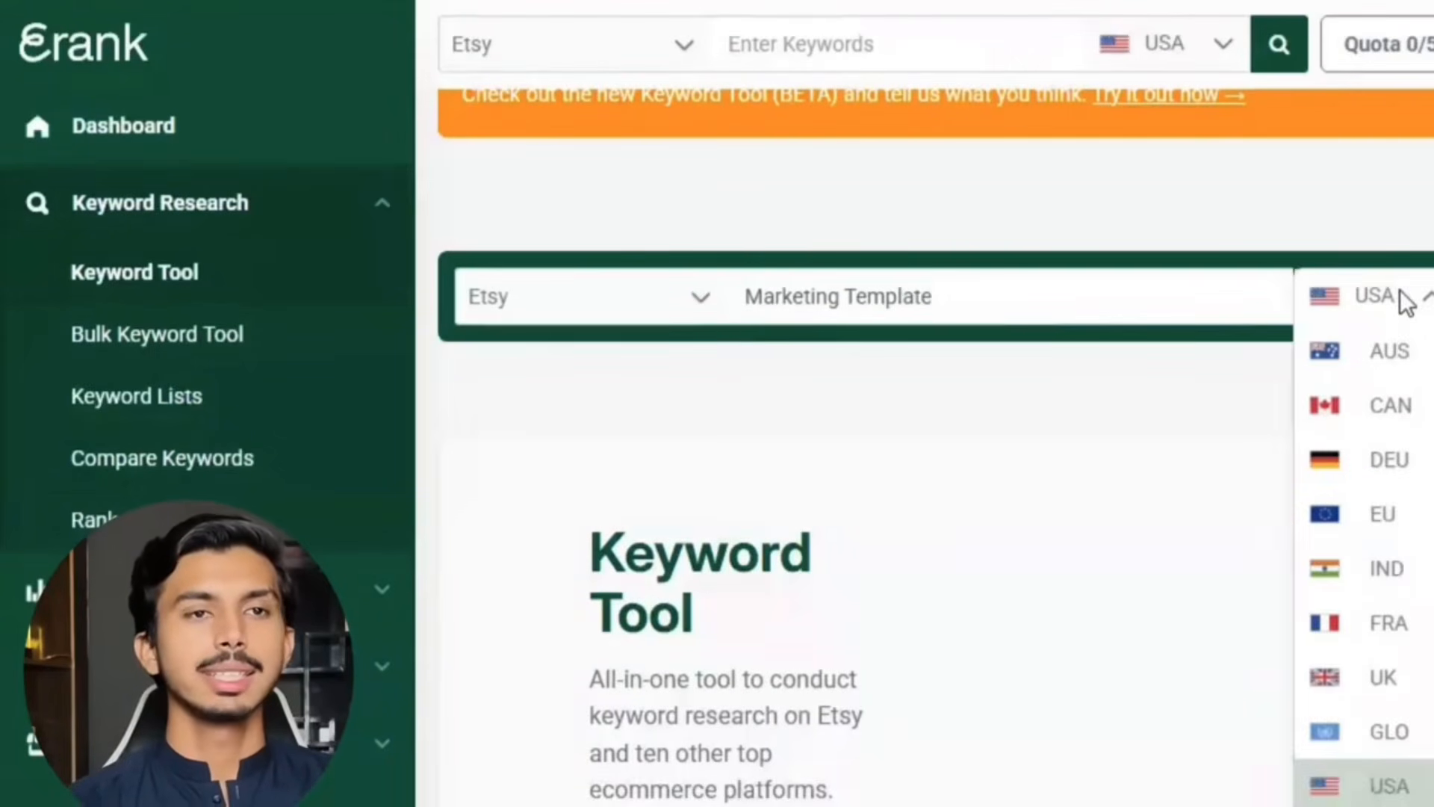
{"action": "left_click", "coordinate": [1408, 303]}
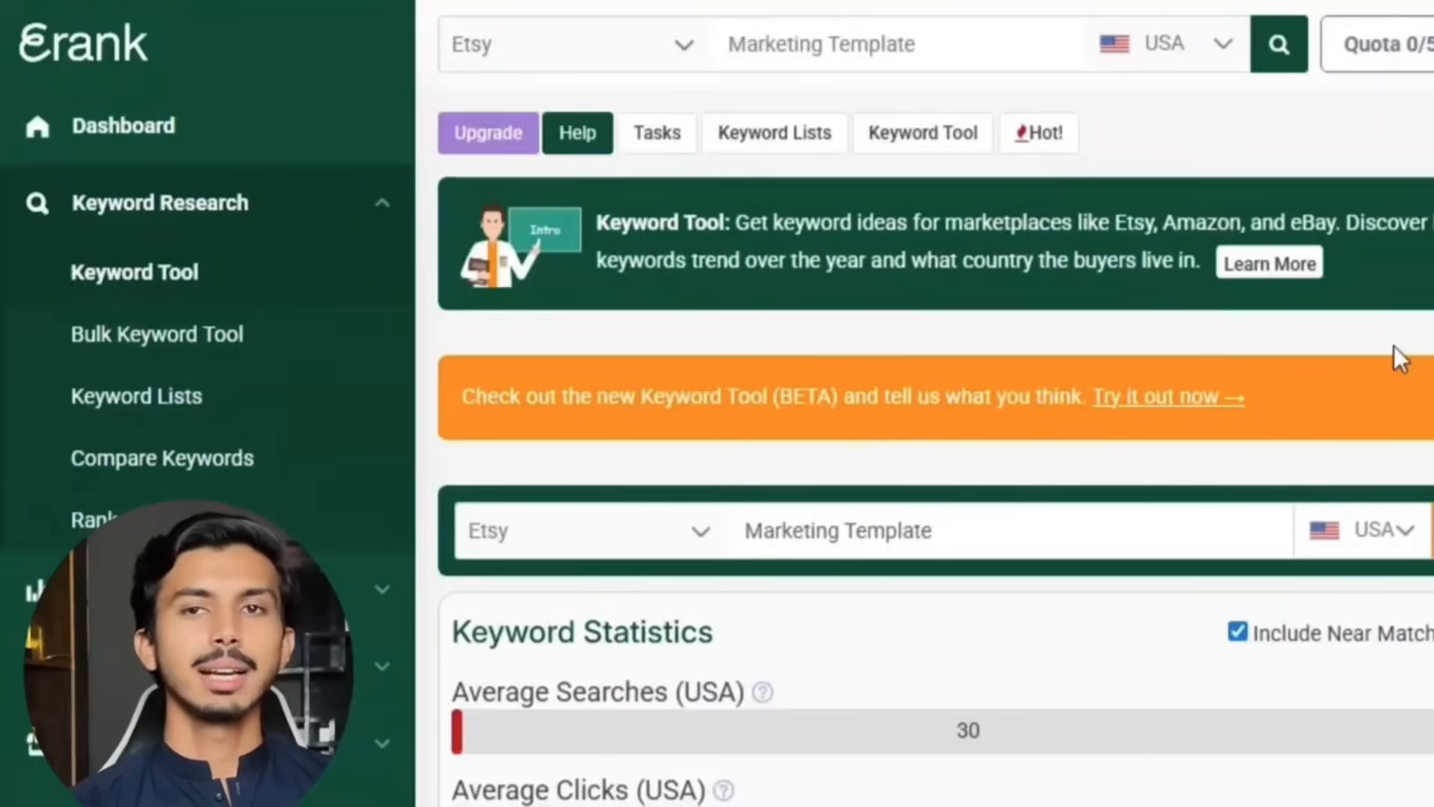
Step: Examine the average searches, average clicks and average CTR in the Marketing Template keyword statistics
{"action": "scroll", "coordinate": [618, 374], "scroll_direction": "down", "scroll_amount": 4}
{"action": "left_click_drag", "start_coordinate": [452, 389], "coordinate": [700, 374]}
{"action": "left_click_drag", "start_coordinate": [984, 428], "coordinate": [956, 428]}
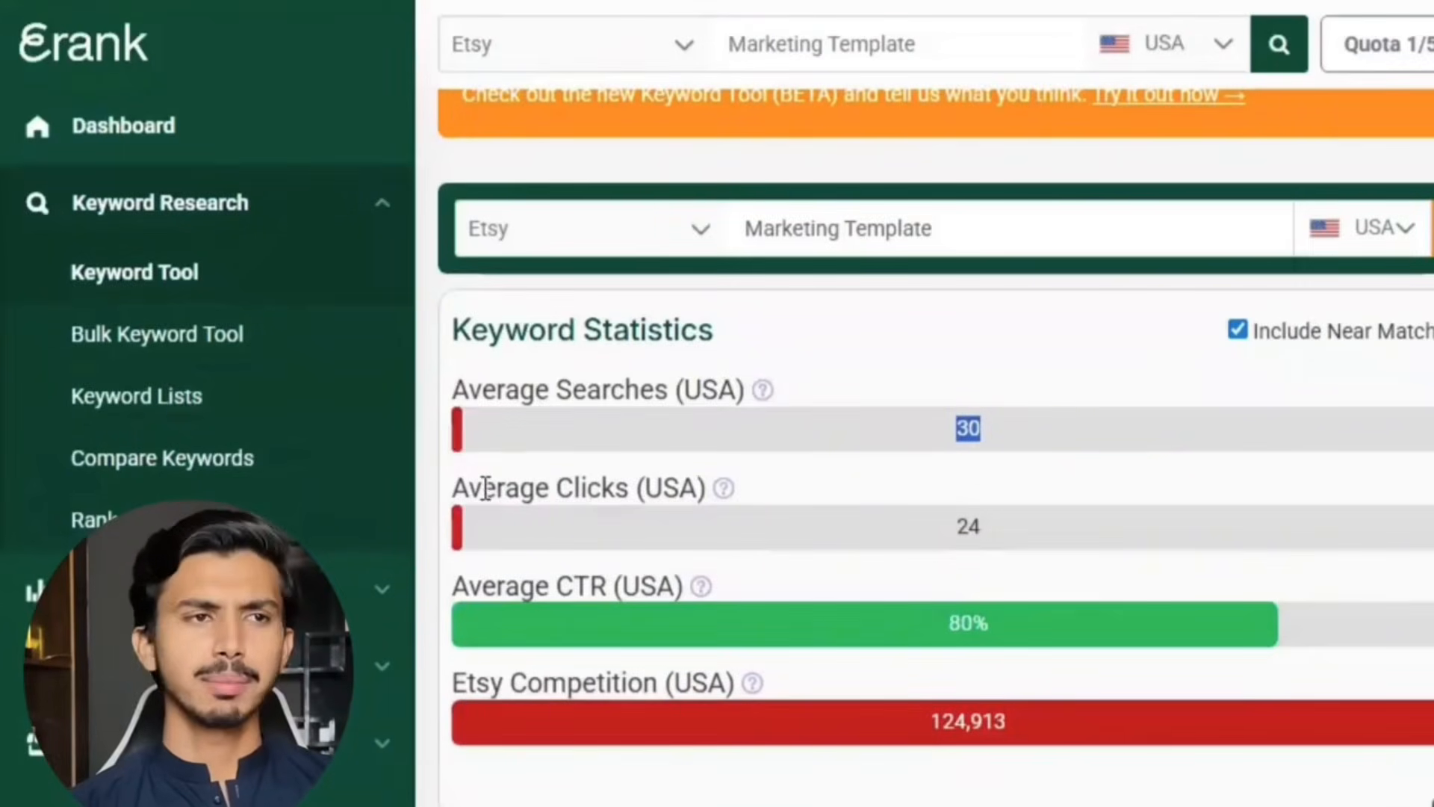
{"action": "left_click_drag", "start_coordinate": [458, 490], "coordinate": [707, 491]}
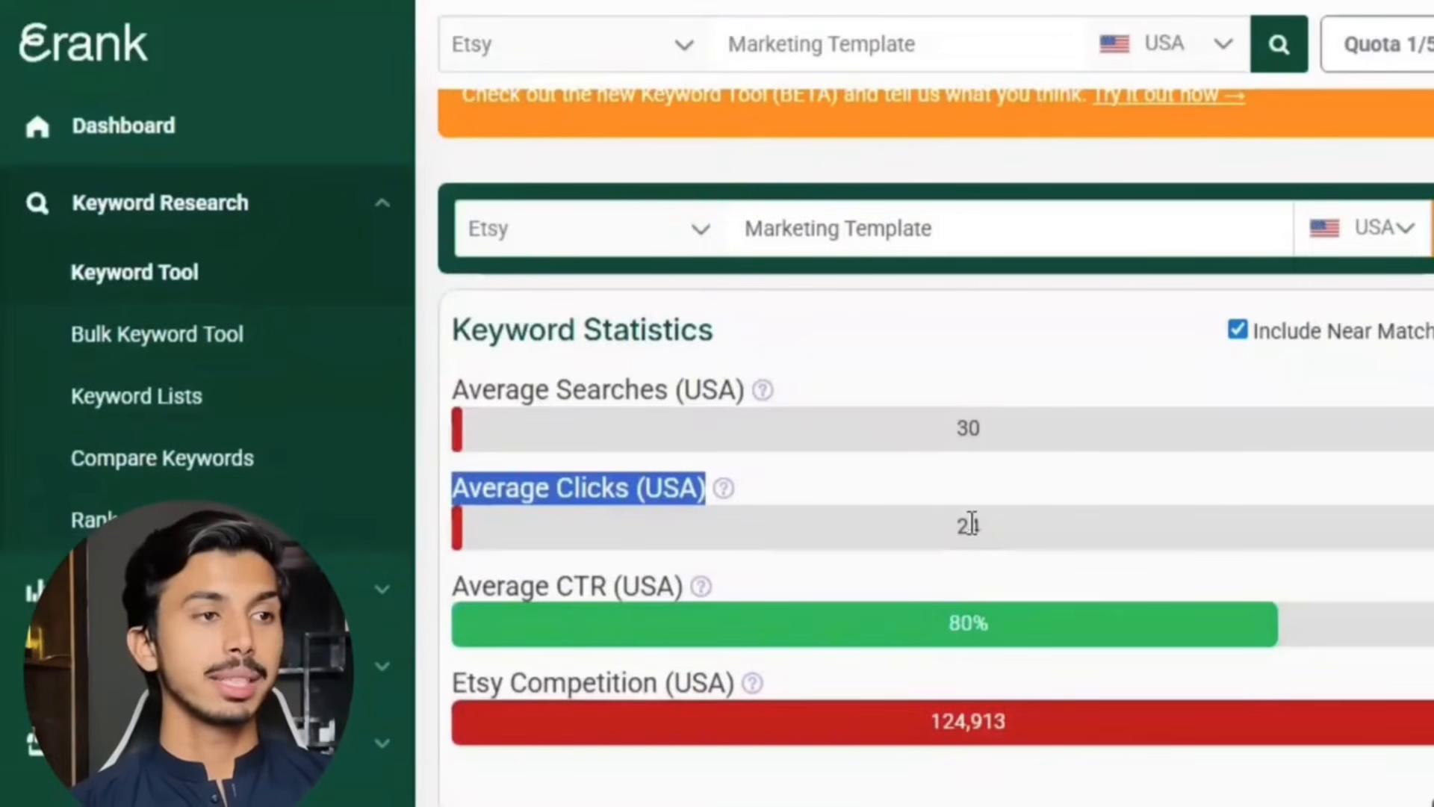
{"action": "left_click_drag", "start_coordinate": [995, 536], "coordinate": [943, 532]}
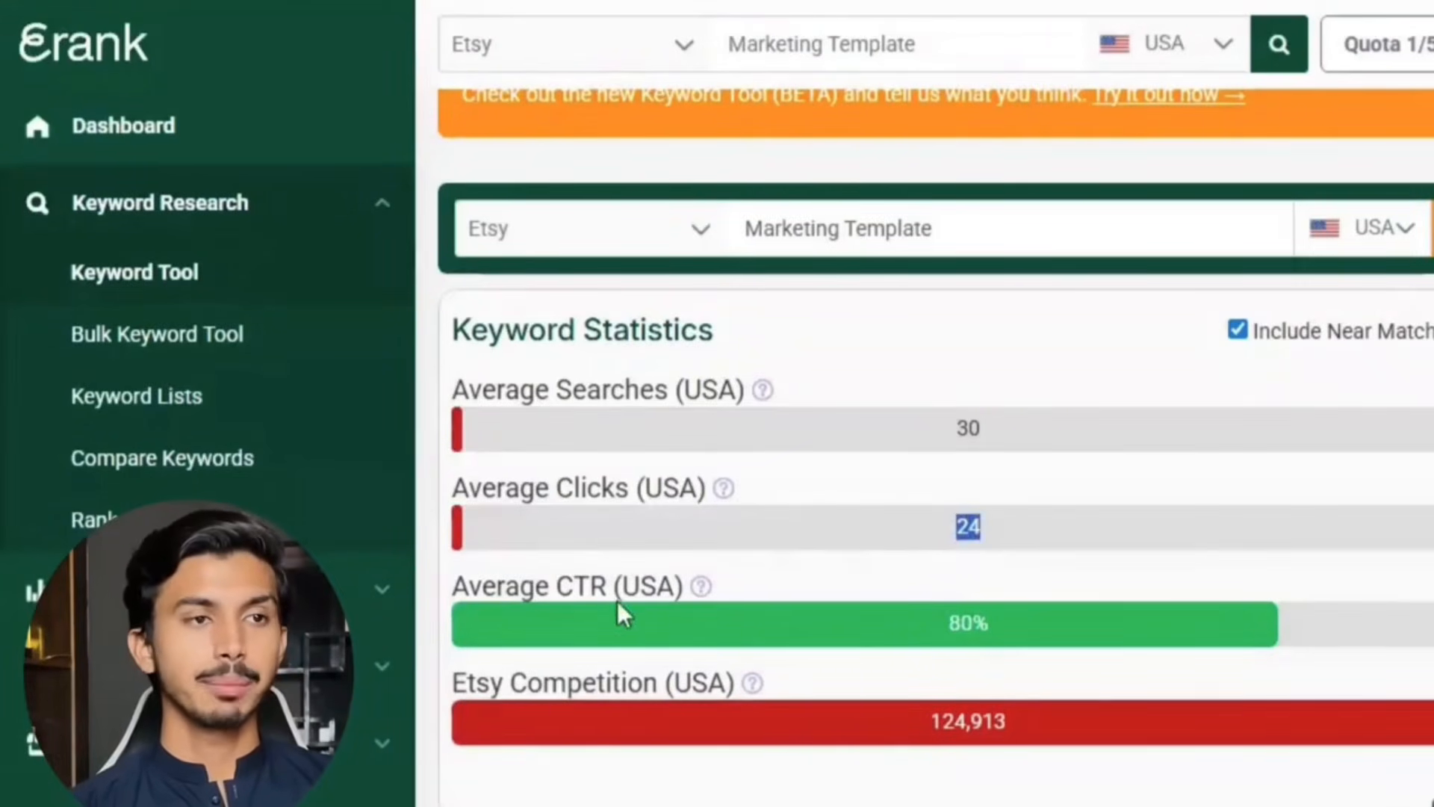
{"action": "left_click_drag", "start_coordinate": [456, 588], "coordinate": [674, 588]}
{"action": "left_click", "coordinate": [1009, 643]}
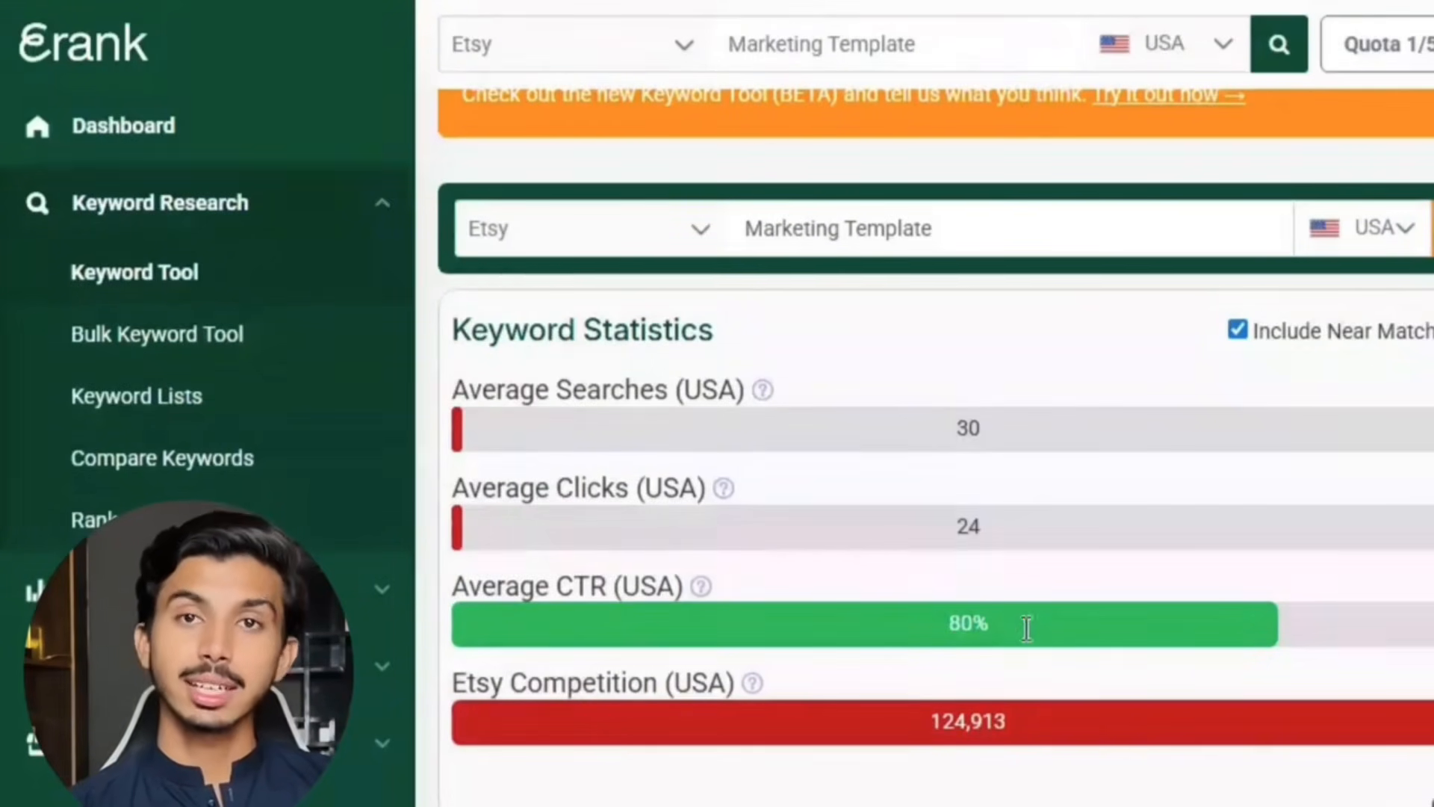
{"action": "left_click_drag", "start_coordinate": [986, 621], "coordinate": [956, 624]}
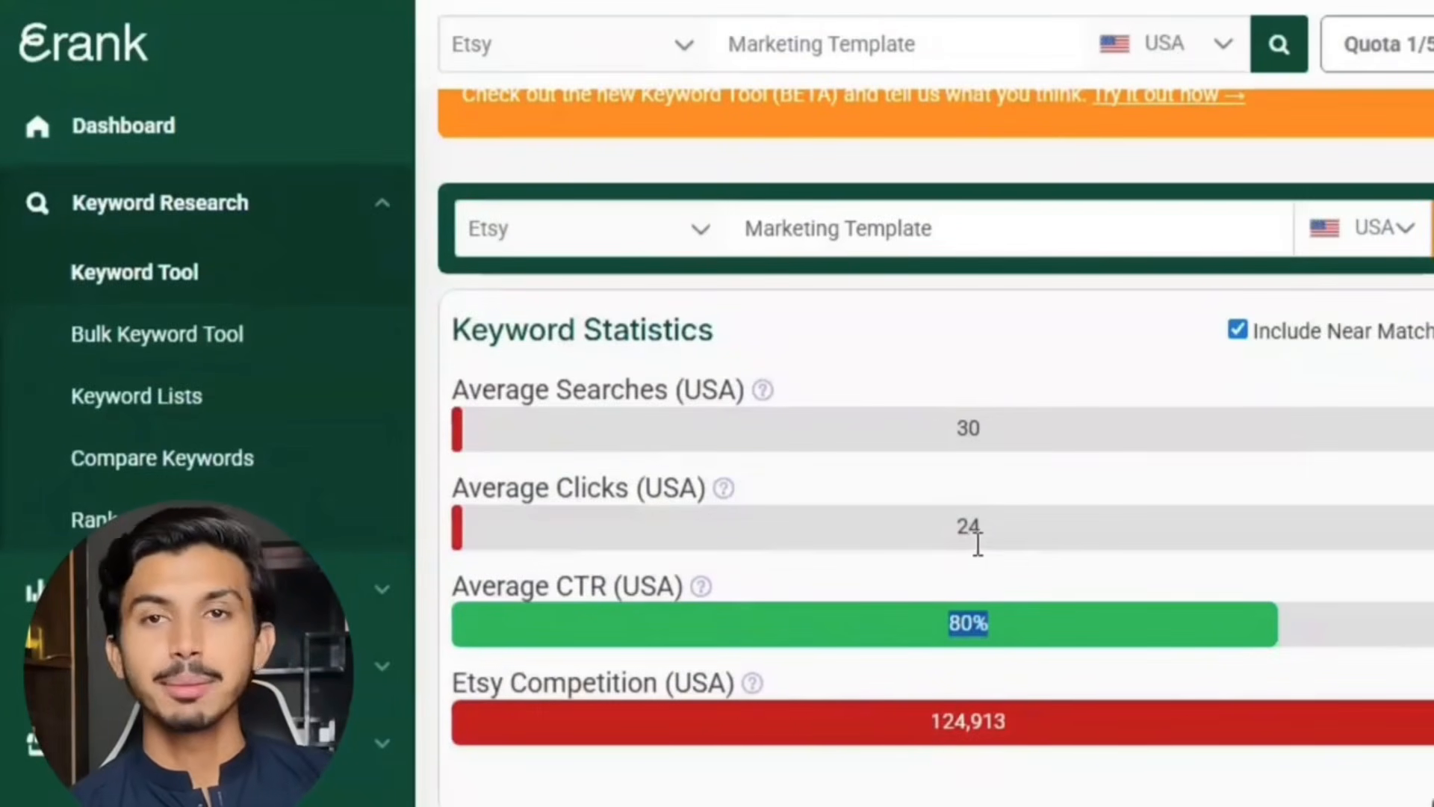
{"action": "left_click", "coordinate": [1042, 539]}
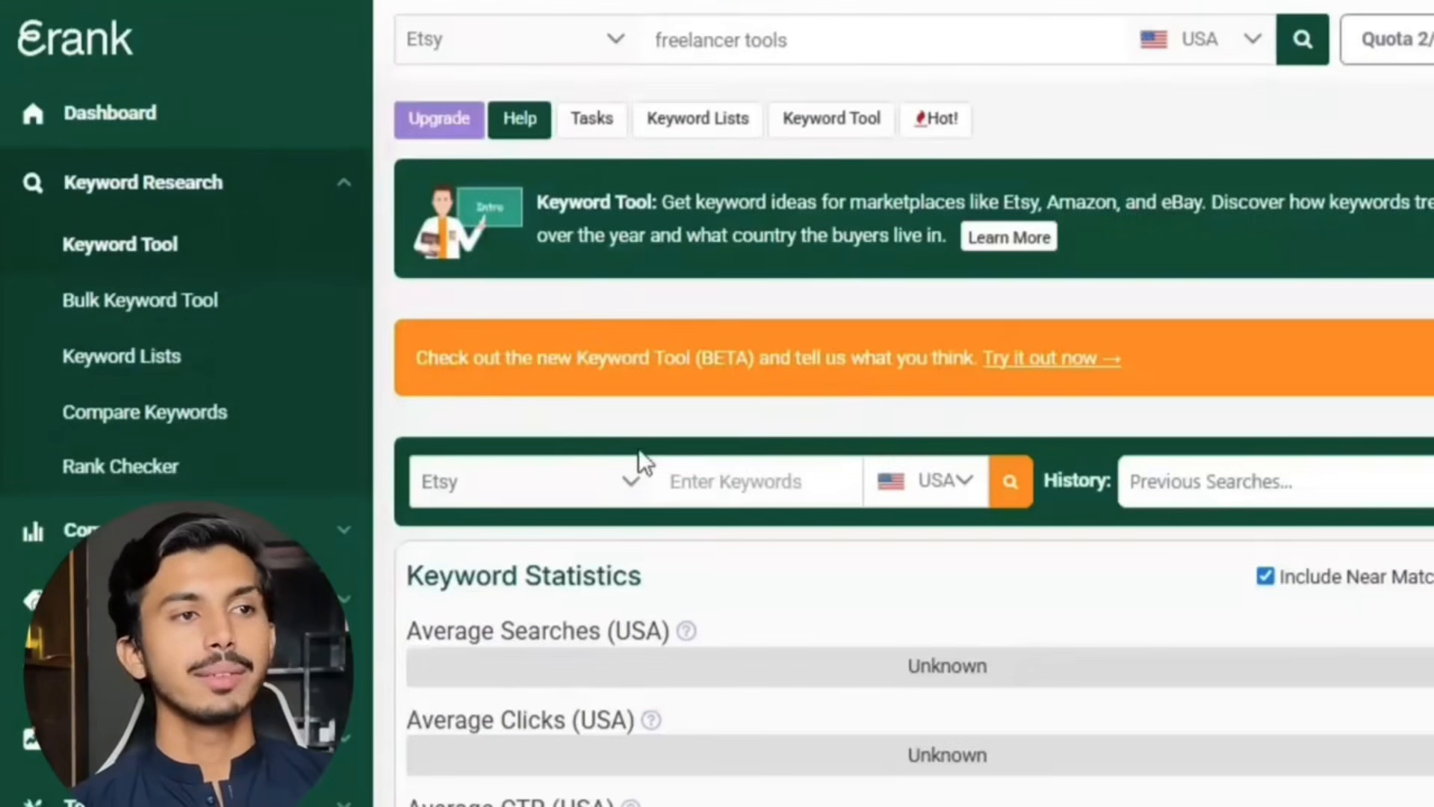
Step: Look up the keyword "digital planner" on Etsy for the USA
{"action": "left_click", "coordinate": [710, 482]}
{"action": "type", "text": "digital planner"}
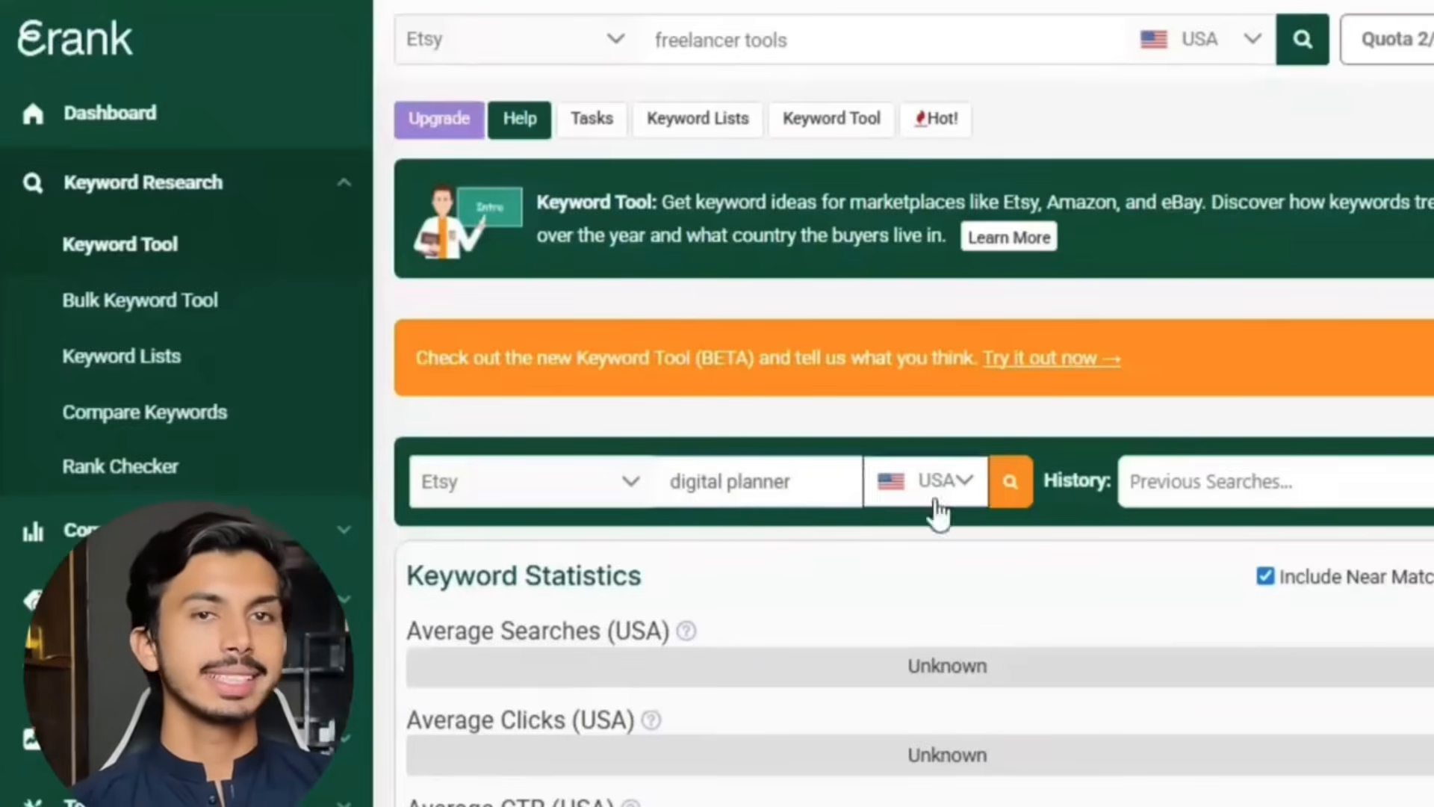
{"action": "left_click", "coordinate": [1011, 487]}
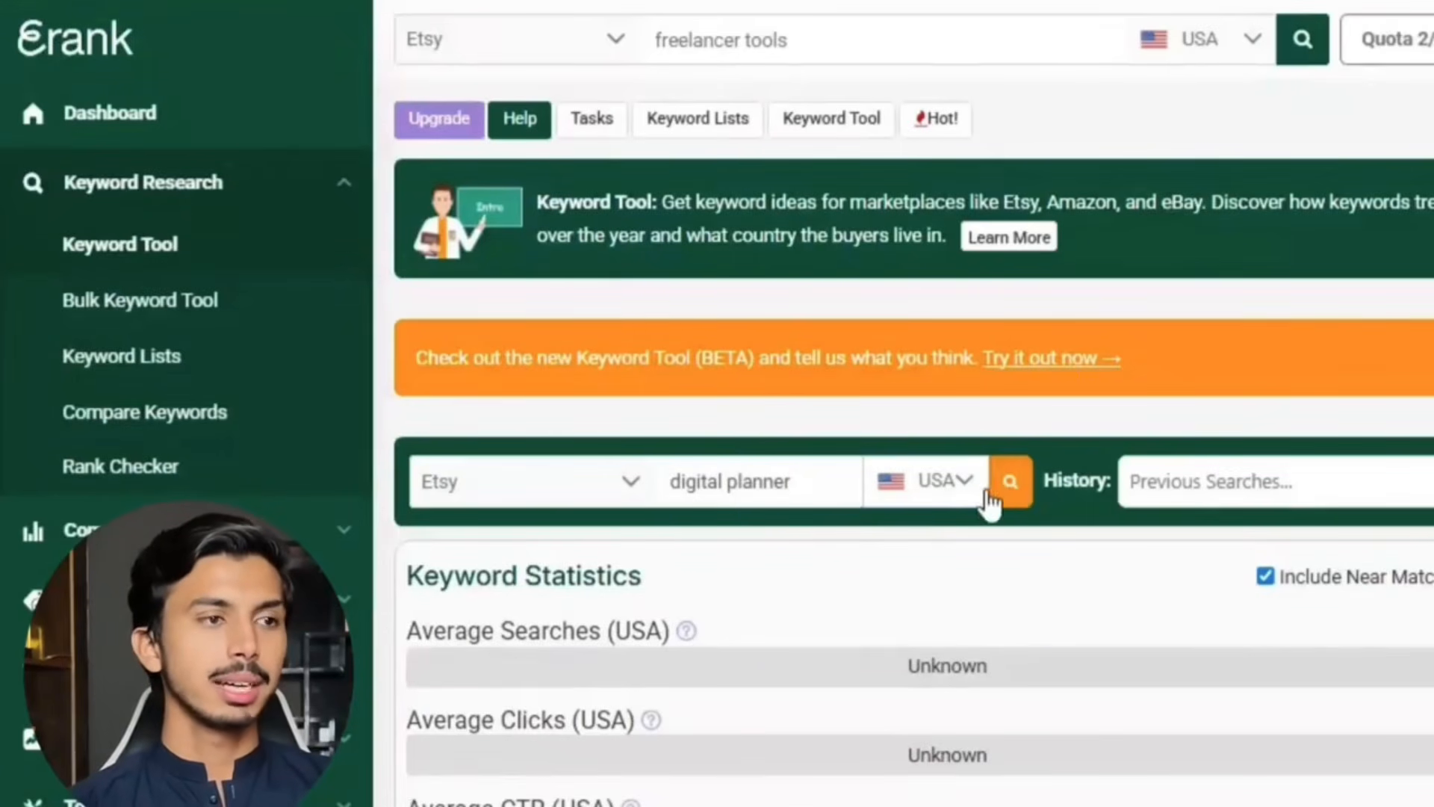
Step: Examine the average clicks, average searches and Etsy competition in the digital planner keyword statistics
{"action": "scroll", "coordinate": [1012, 531], "scroll_direction": "down", "scroll_amount": 3}
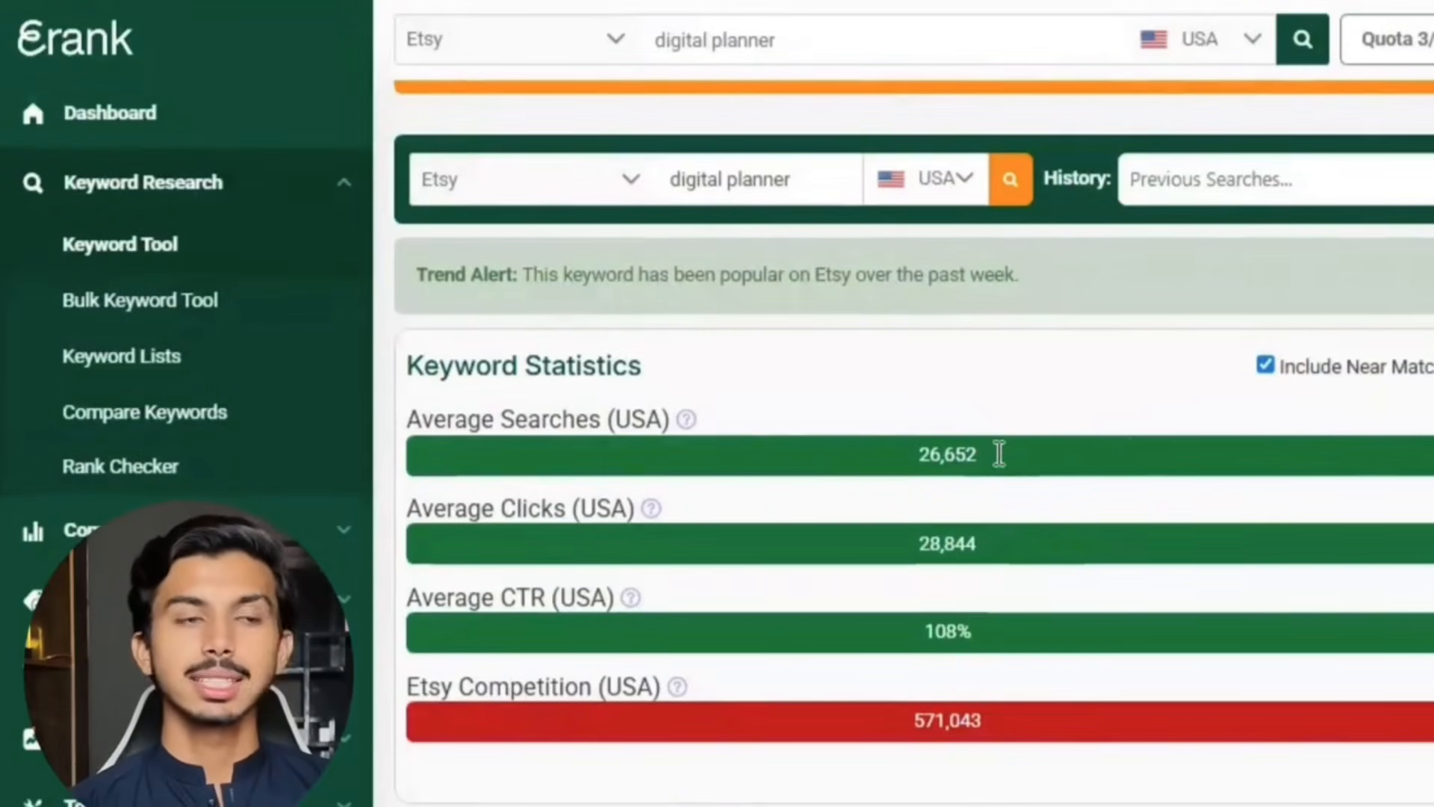
{"action": "left_click_drag", "start_coordinate": [415, 500], "coordinate": [610, 508]}
{"action": "left_click_drag", "start_coordinate": [923, 543], "coordinate": [979, 544]}
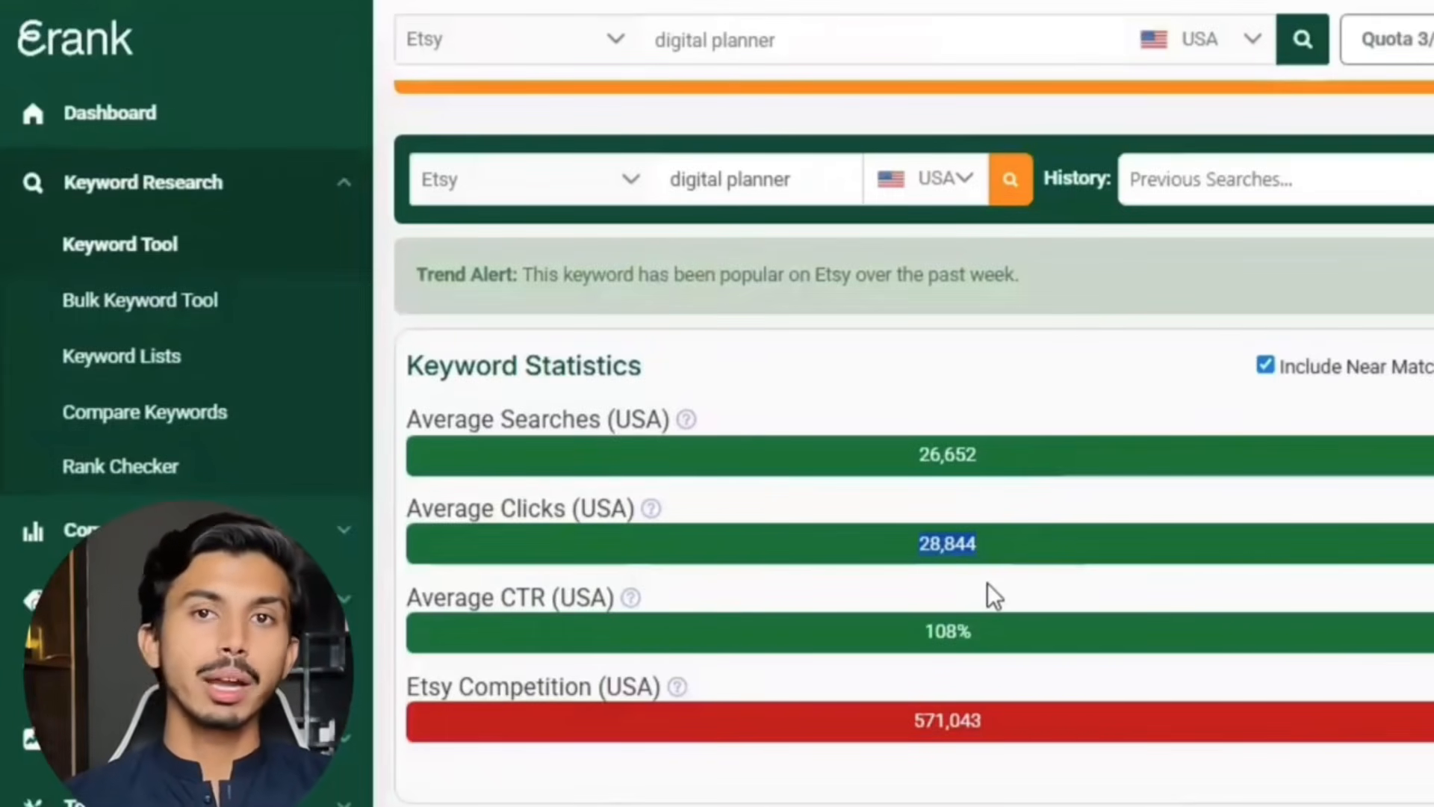
{"action": "left_click", "coordinate": [998, 455]}
{"action": "left_click_drag", "start_coordinate": [998, 454], "coordinate": [919, 455]}
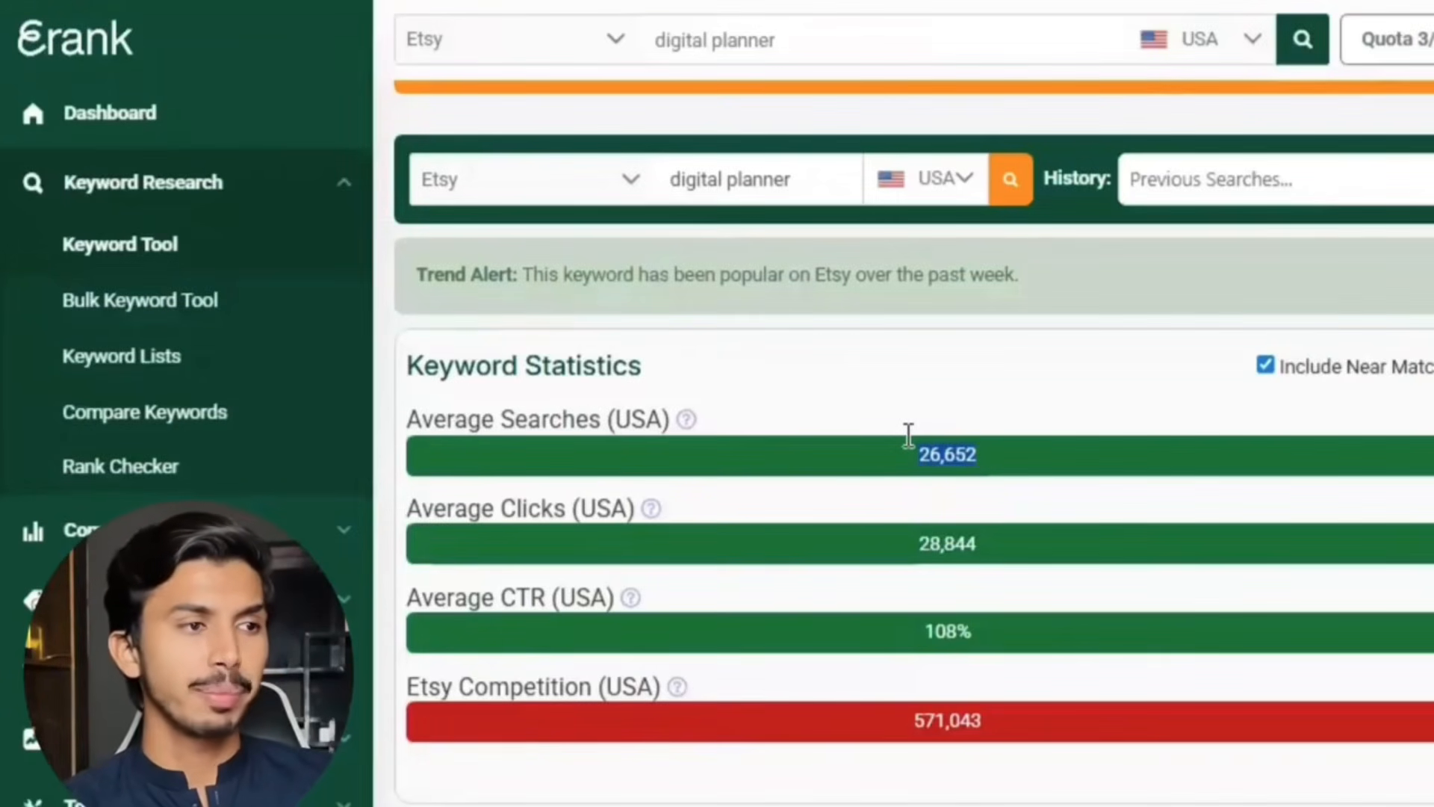
{"action": "left_click", "coordinate": [1002, 717]}
{"action": "left_click_drag", "start_coordinate": [1001, 719], "coordinate": [914, 728]}
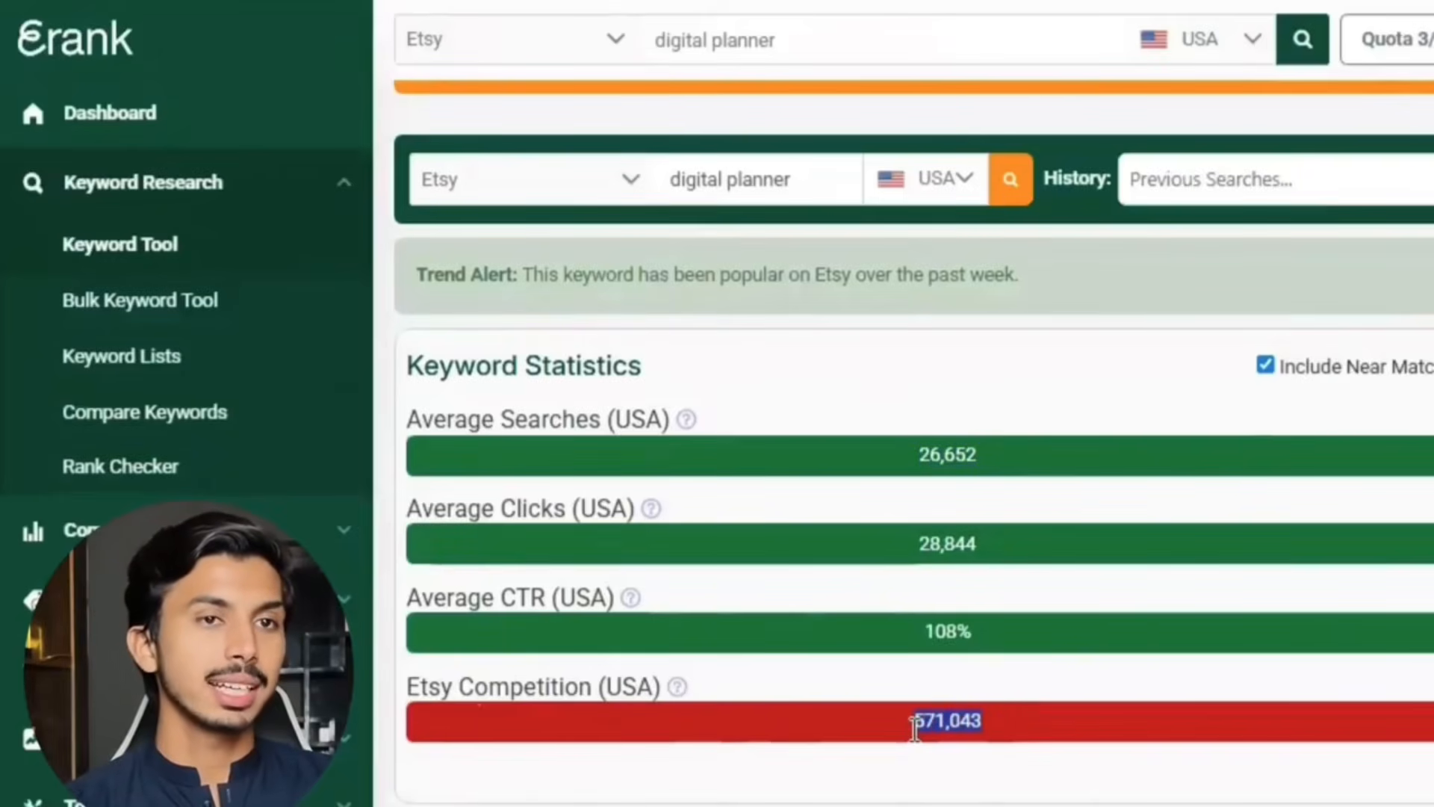
{"action": "left_click", "coordinate": [1002, 725]}
Step: Review the digital planner keyword's Search Trend and Searchers by Country charts
{"action": "scroll", "coordinate": [1011, 706], "scroll_direction": "down", "scroll_amount": 10}
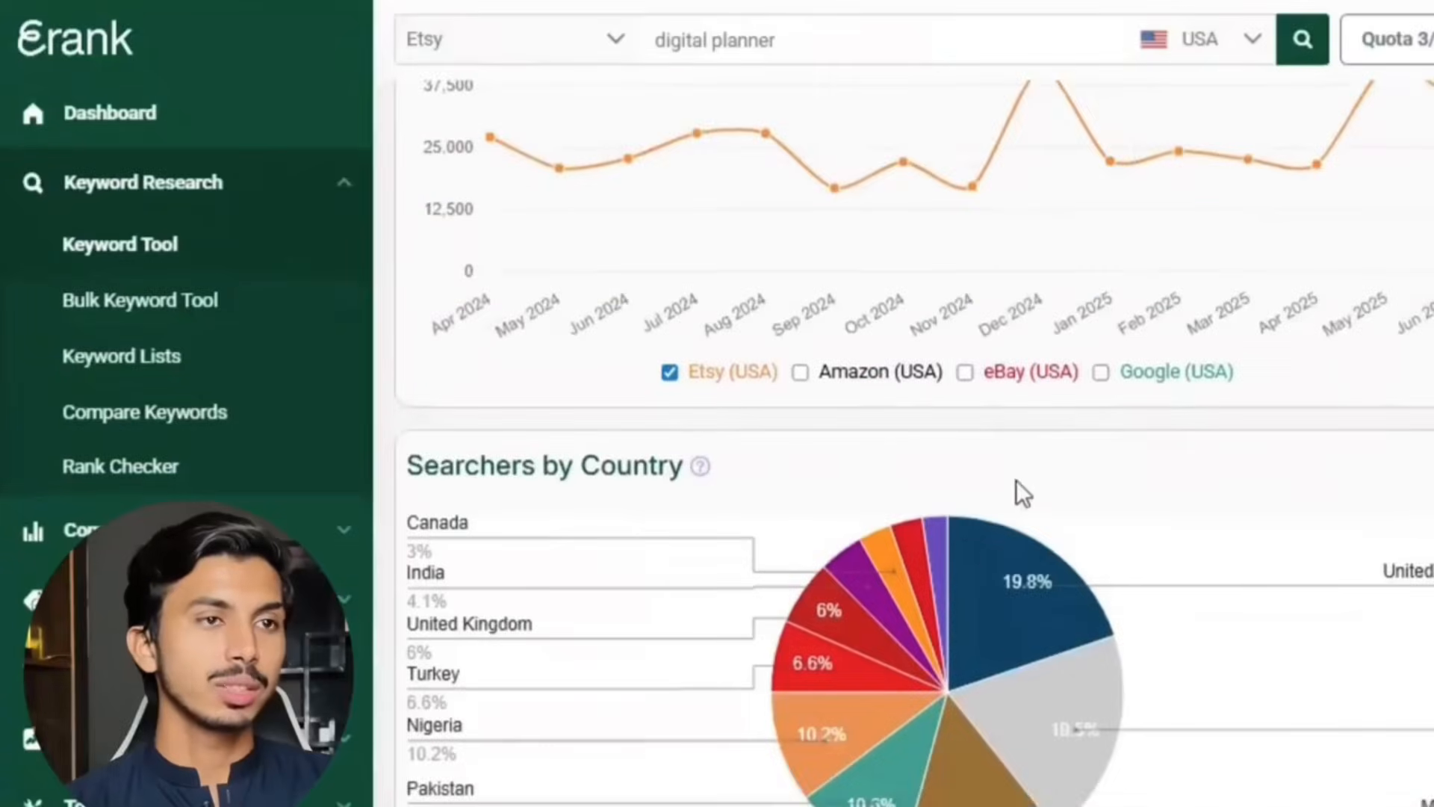
{"action": "scroll", "coordinate": [1001, 523], "scroll_direction": "down", "scroll_amount": 5}
{"action": "scroll", "coordinate": [874, 493], "scroll_direction": "up", "scroll_amount": 7}
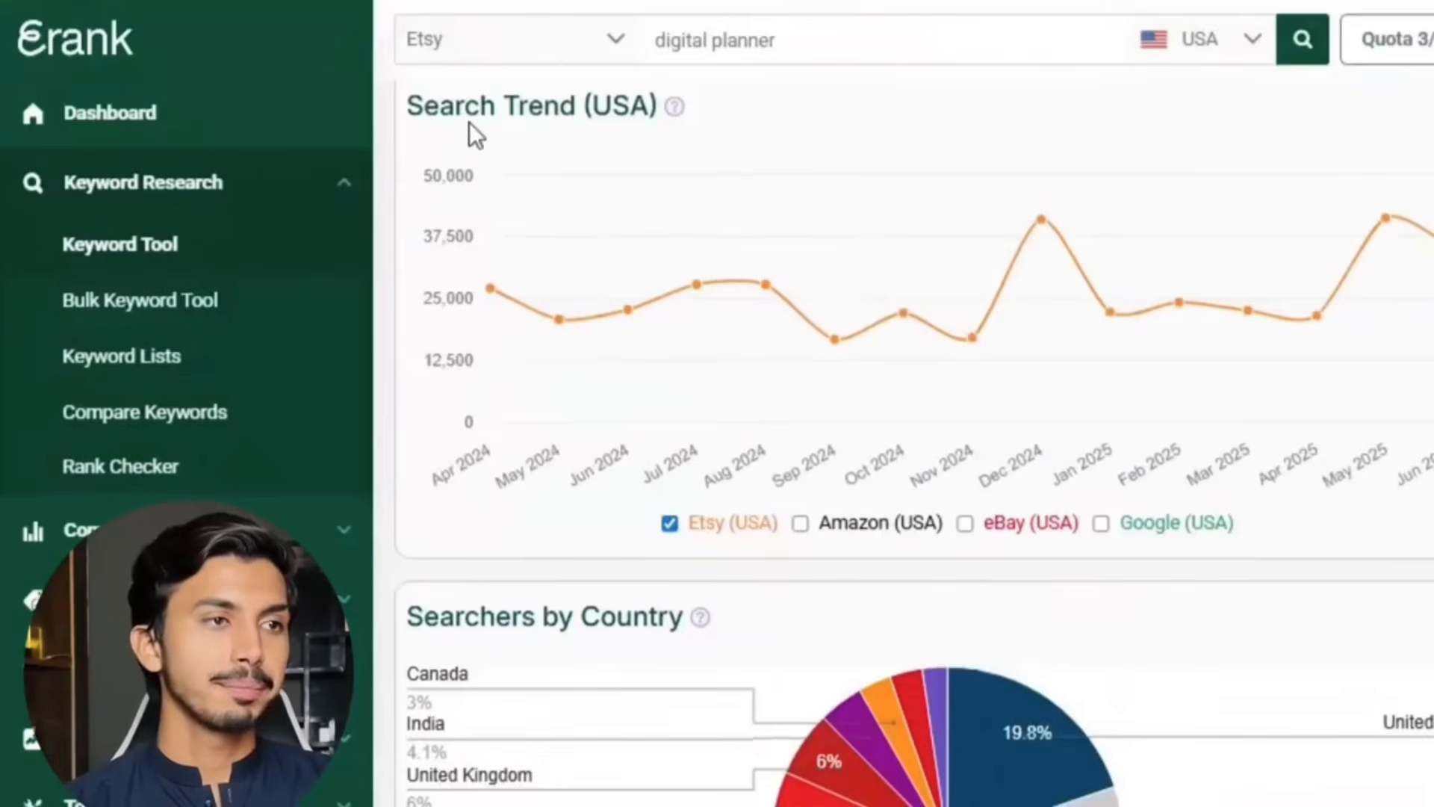
{"action": "left_click_drag", "start_coordinate": [407, 106], "coordinate": [592, 105]}
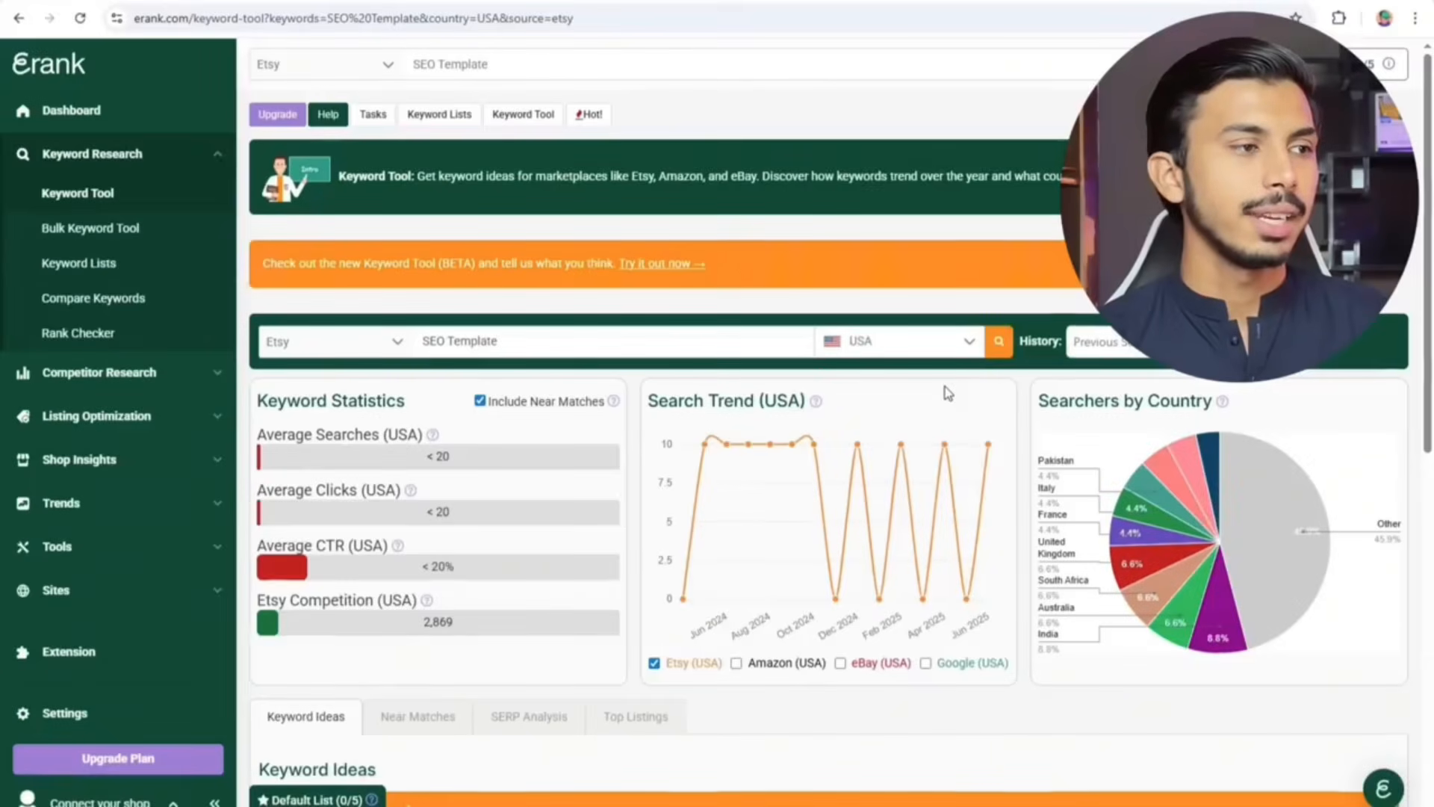
Step: Examine the average clicks, average CTR and Etsy competition for the SEO Template keyword
{"action": "scroll", "coordinate": [947, 393], "scroll_direction": "down", "scroll_amount": 2}
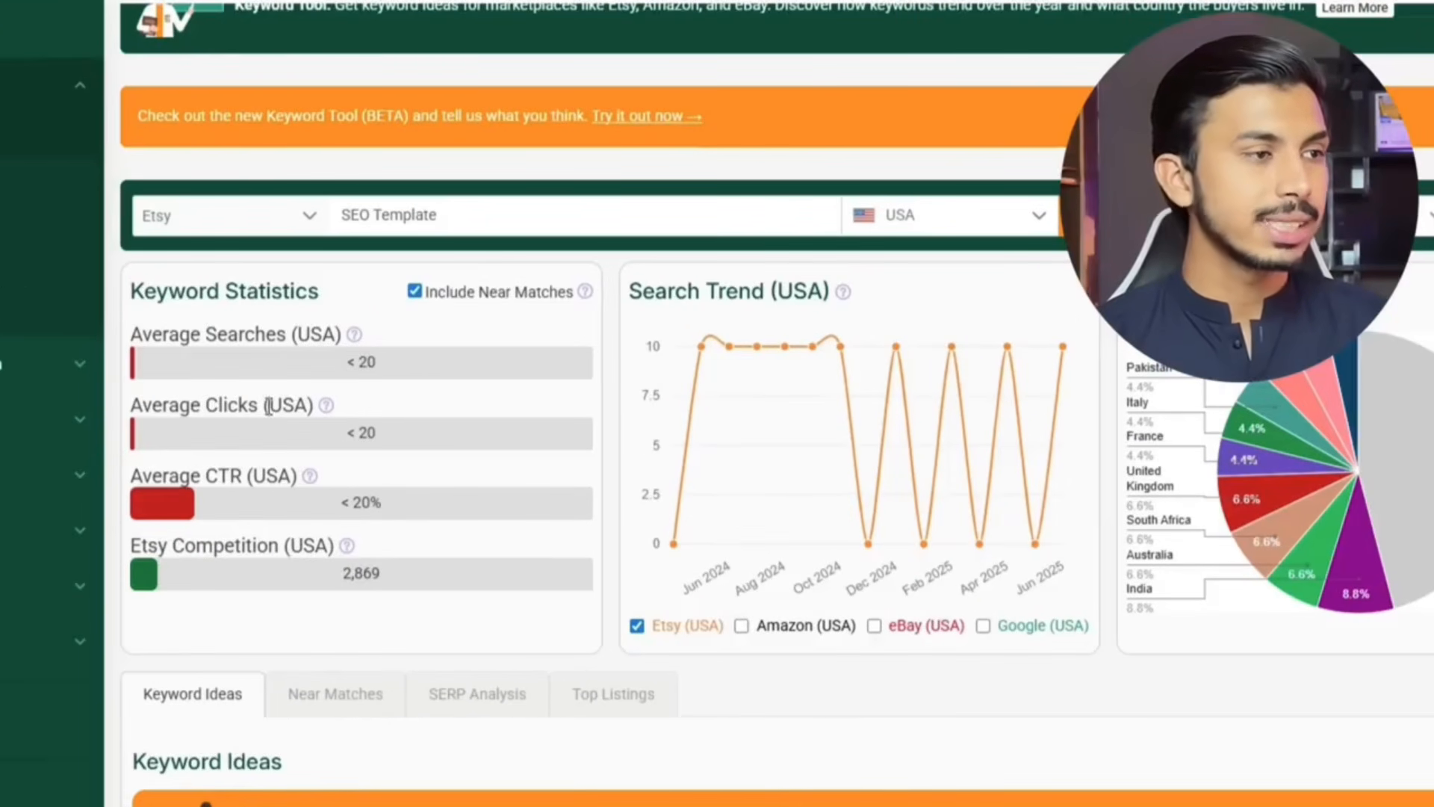
{"action": "left_click_drag", "start_coordinate": [131, 406], "coordinate": [249, 439]}
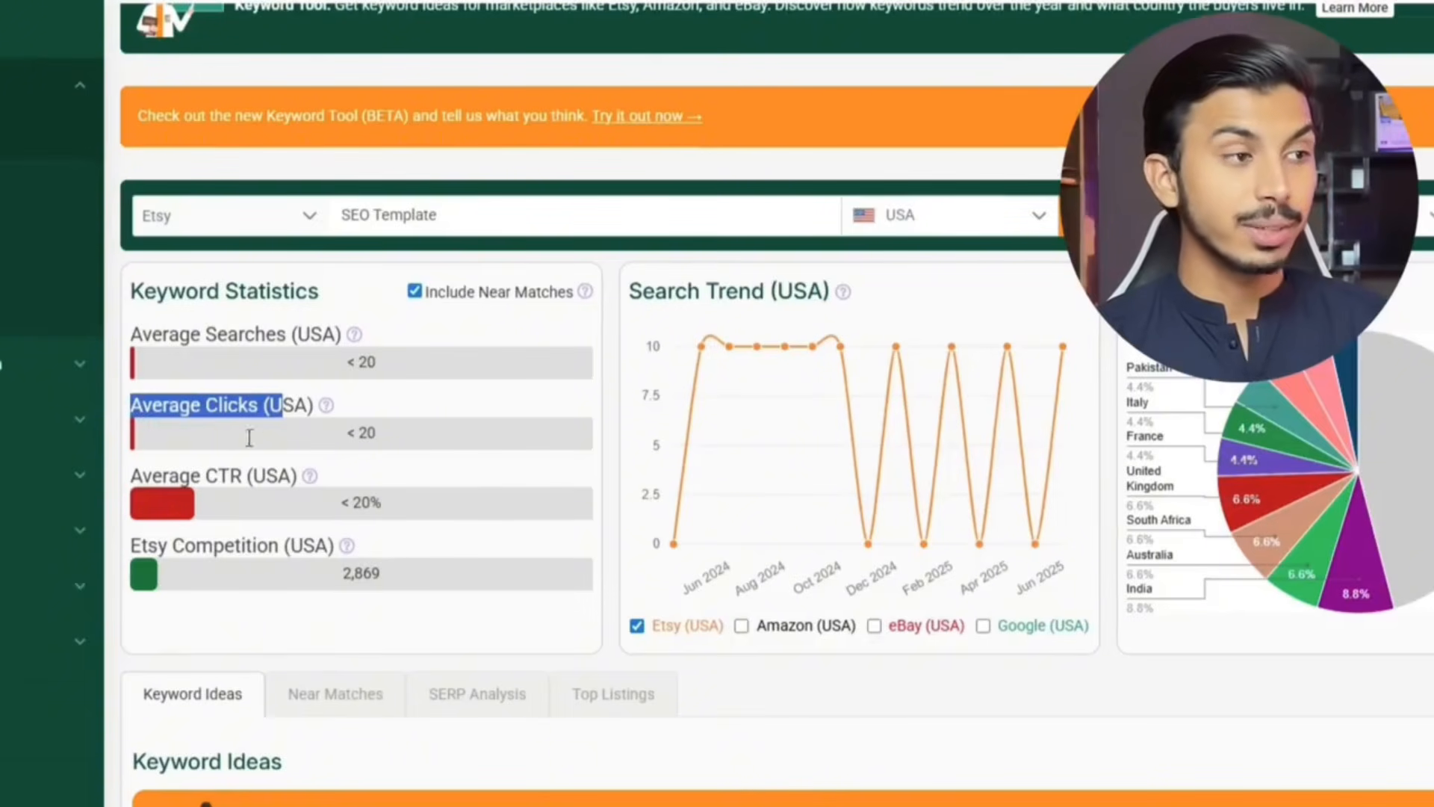
{"action": "left_click", "coordinate": [166, 470]}
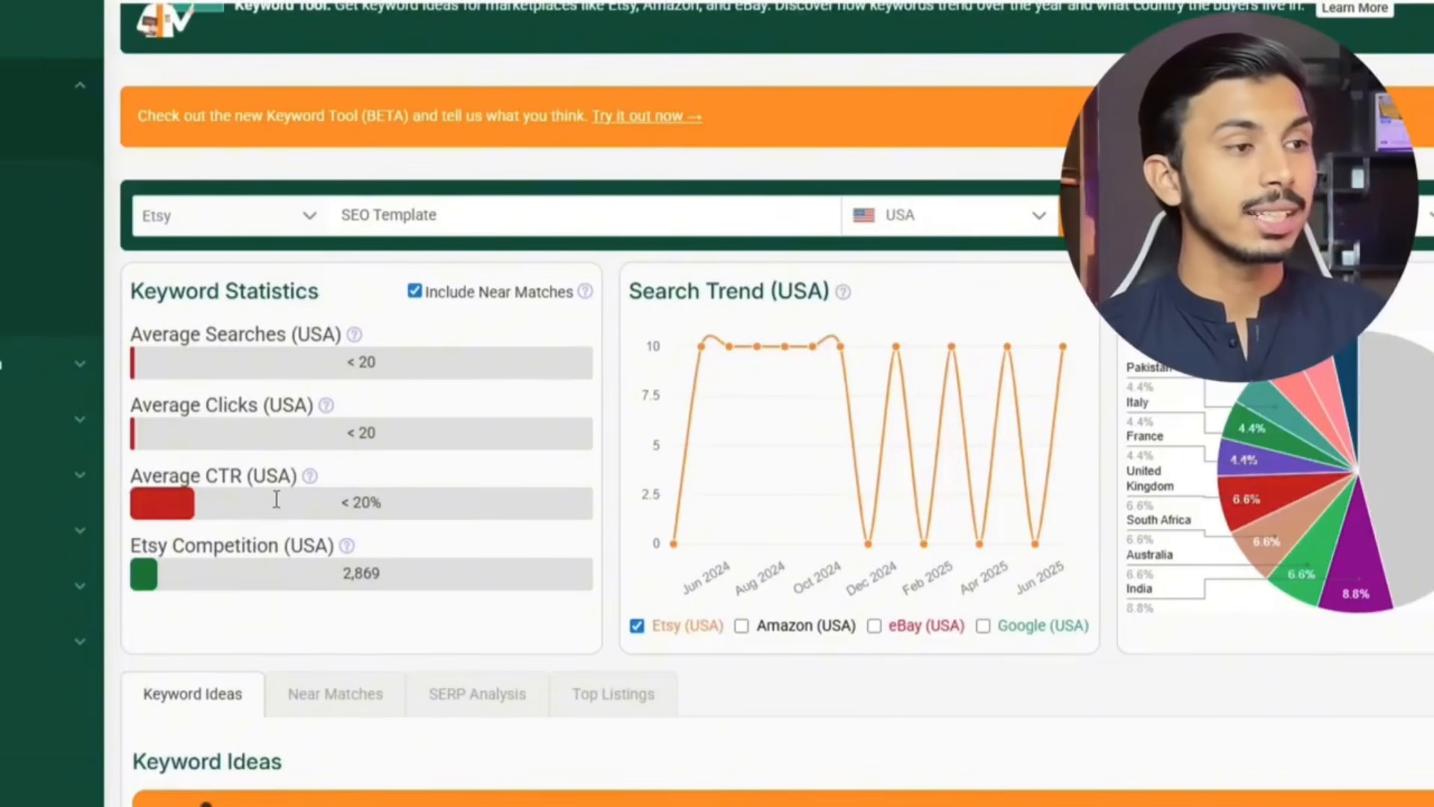
{"action": "left_click_drag", "start_coordinate": [131, 539], "coordinate": [273, 539]}
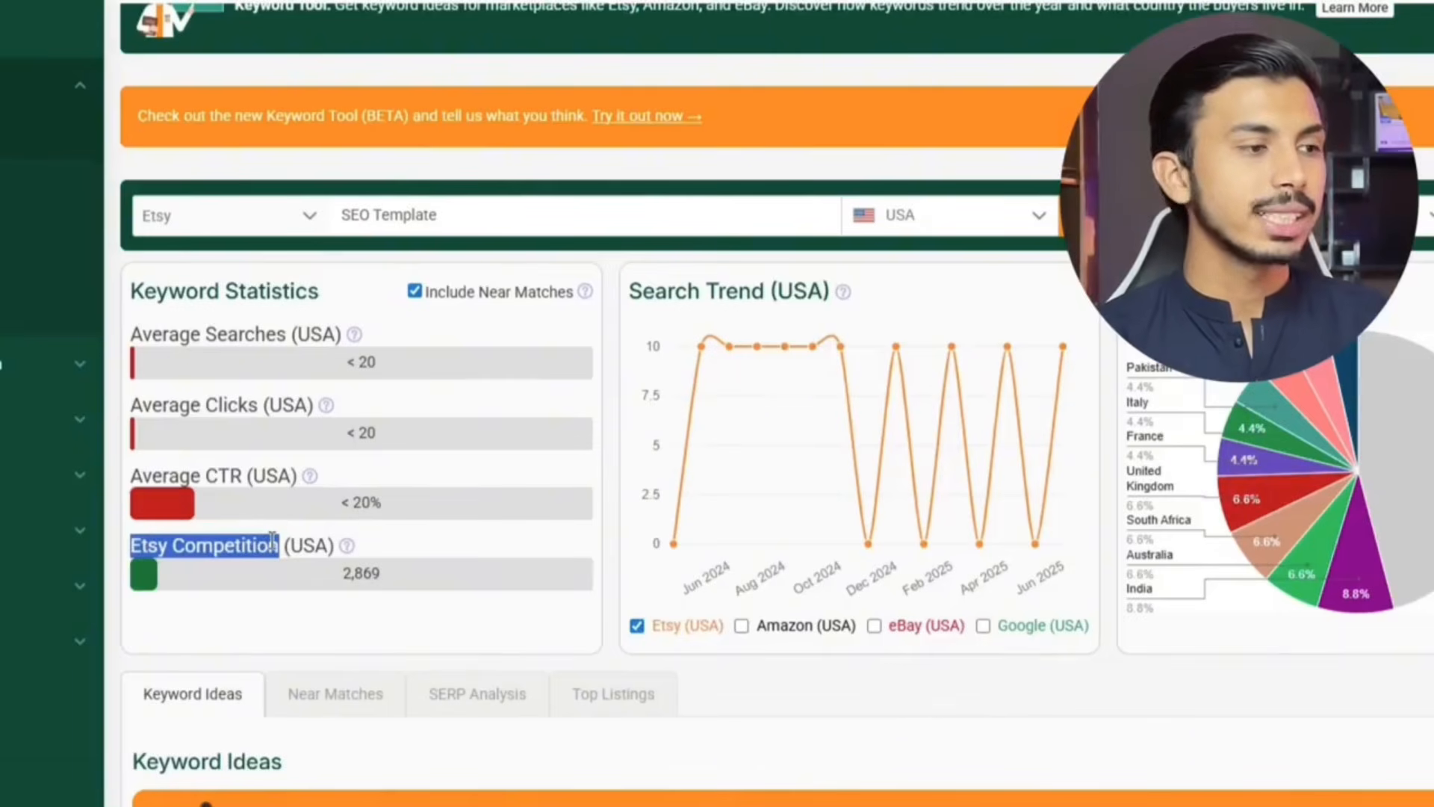
{"action": "left_click", "coordinate": [251, 542]}
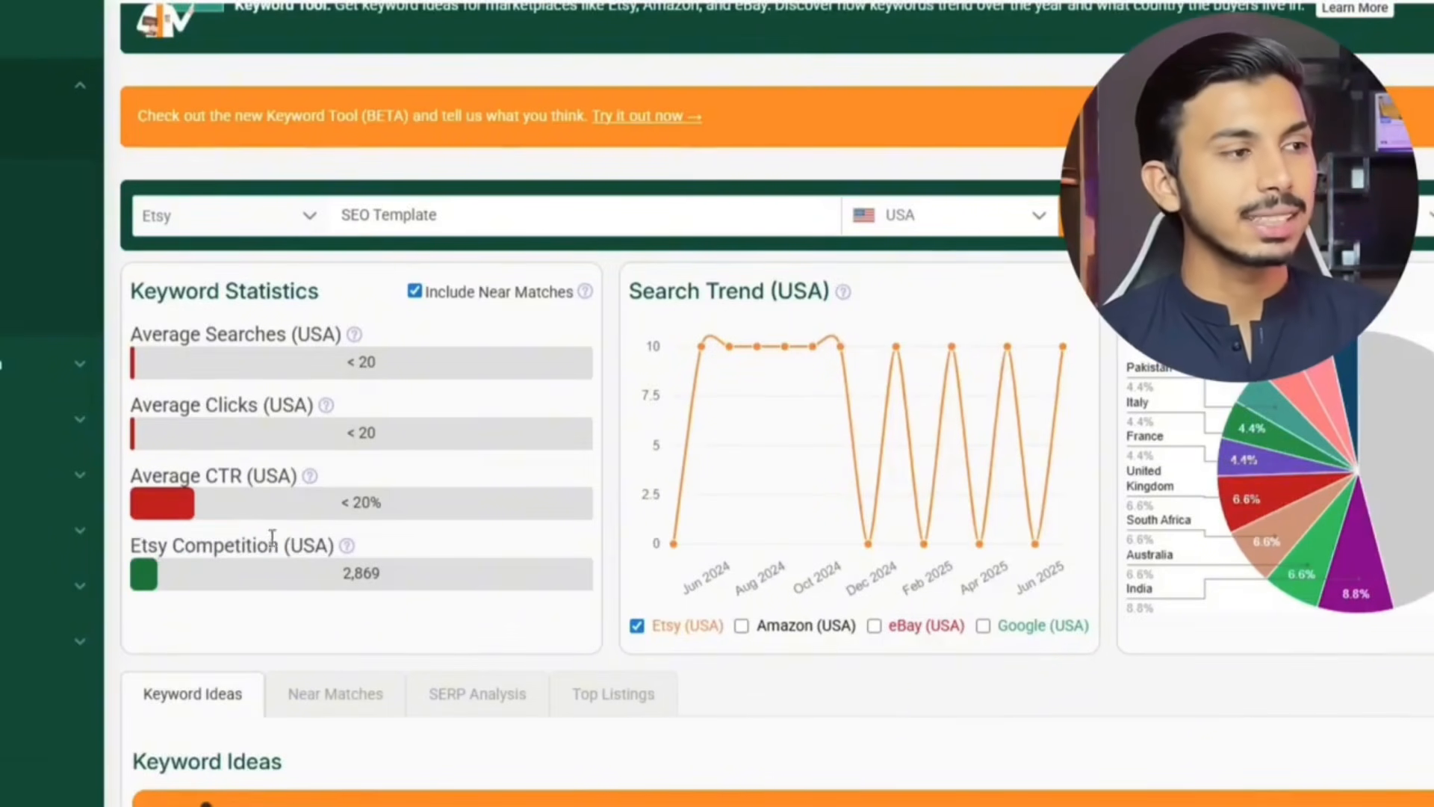
{"action": "scroll", "coordinate": [423, 541], "scroll_direction": "down", "scroll_amount": 9}
{"action": "scroll", "coordinate": [422, 541], "scroll_direction": "up", "scroll_amount": 1}
{"action": "scroll", "coordinate": [422, 541], "scroll_direction": "up", "scroll_amount": 9}
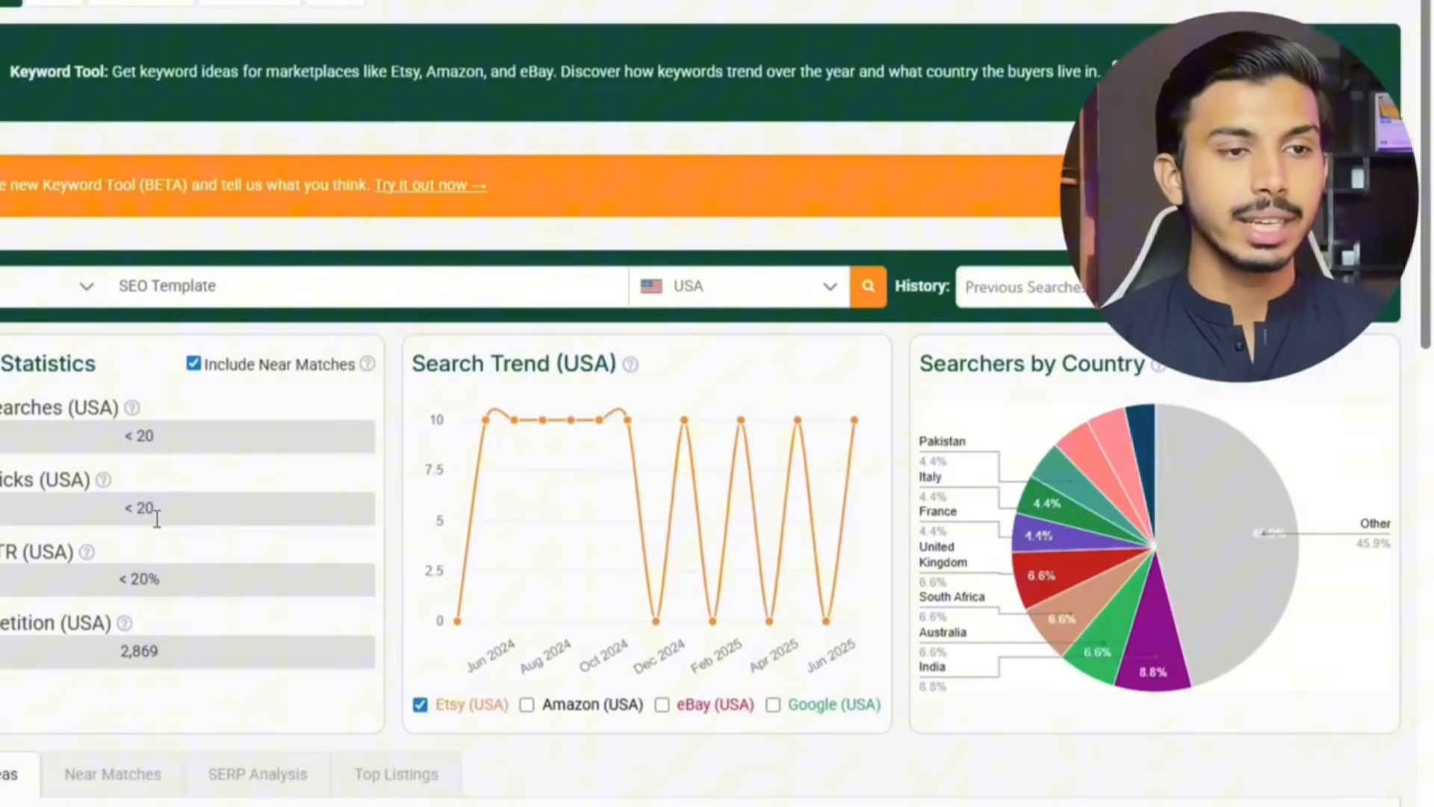
Step: Inspect the Searchers by Country chart for SEO Template, checking India, Australia, United Kingdom and Pakistan
{"action": "mouse_move", "coordinate": [1230, 634]}
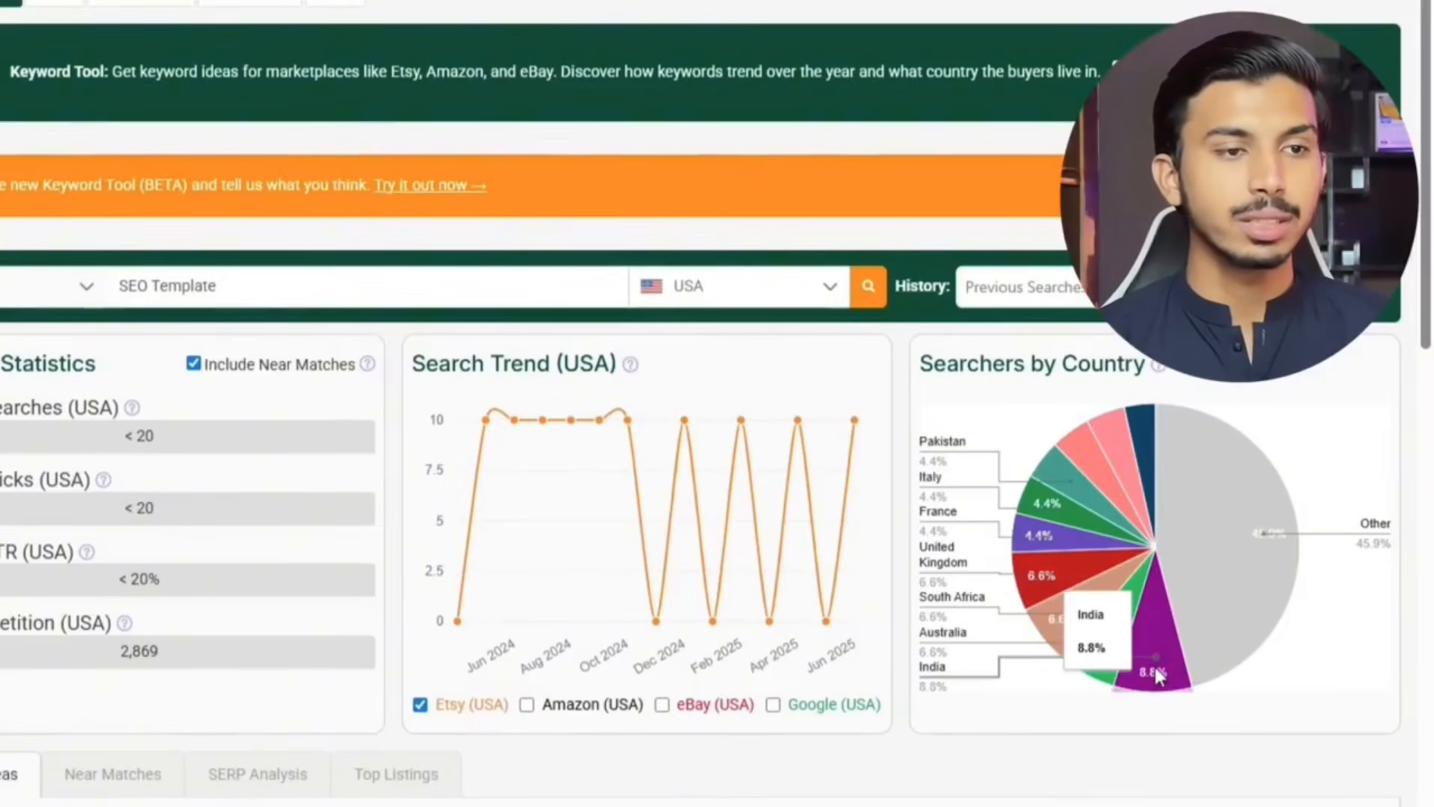
{"action": "mouse_move", "coordinate": [1089, 655]}
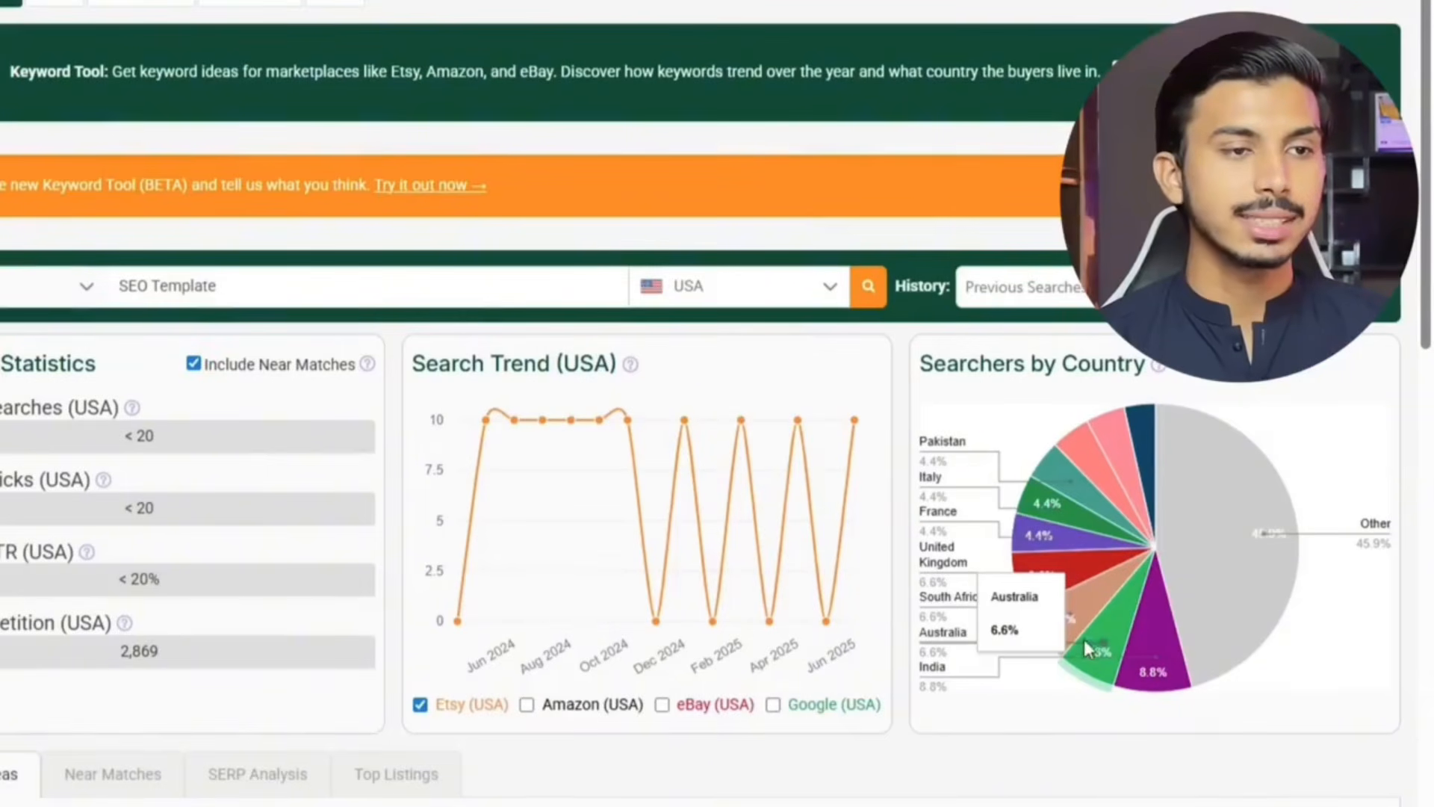
{"action": "mouse_move", "coordinate": [1073, 626]}
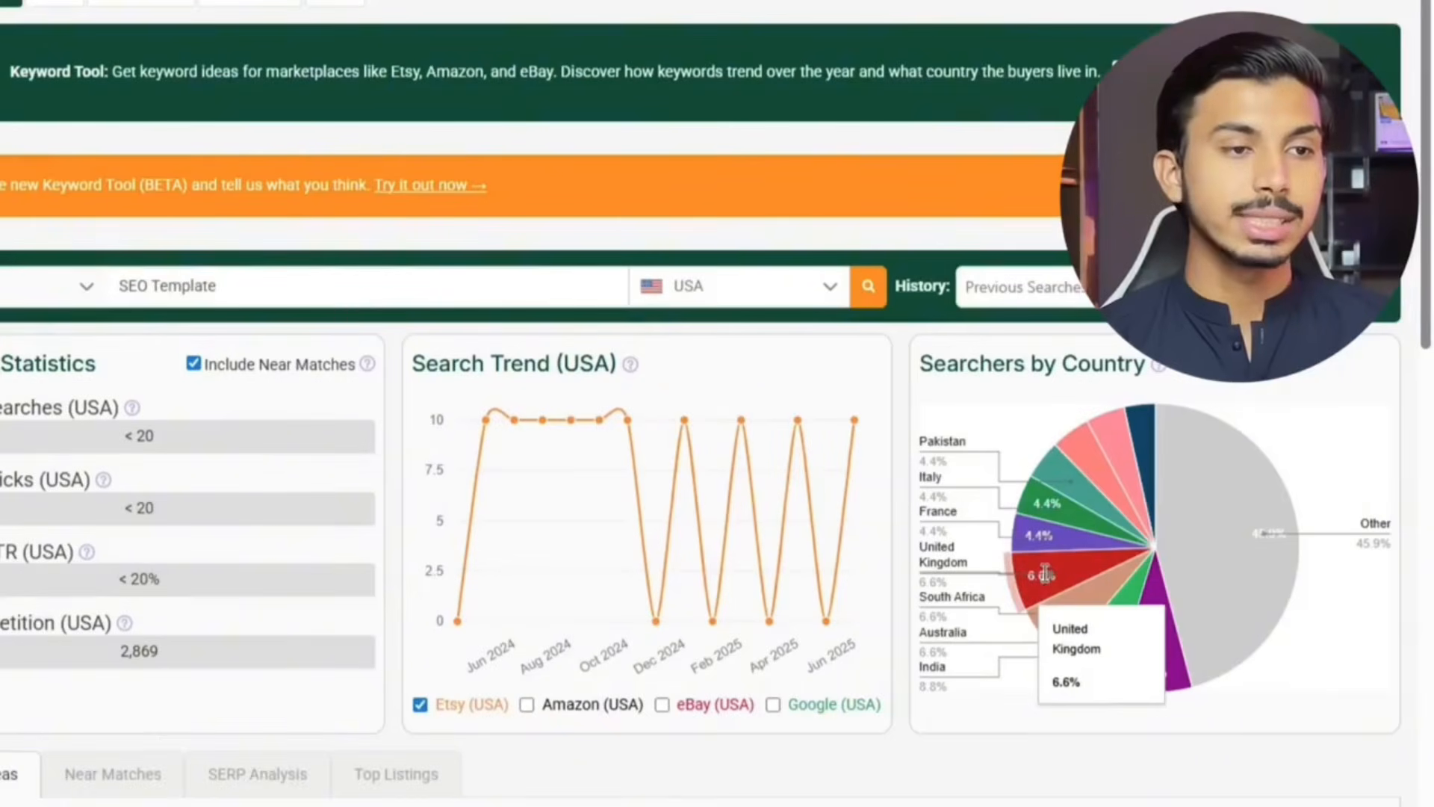
{"action": "mouse_move", "coordinate": [1046, 520]}
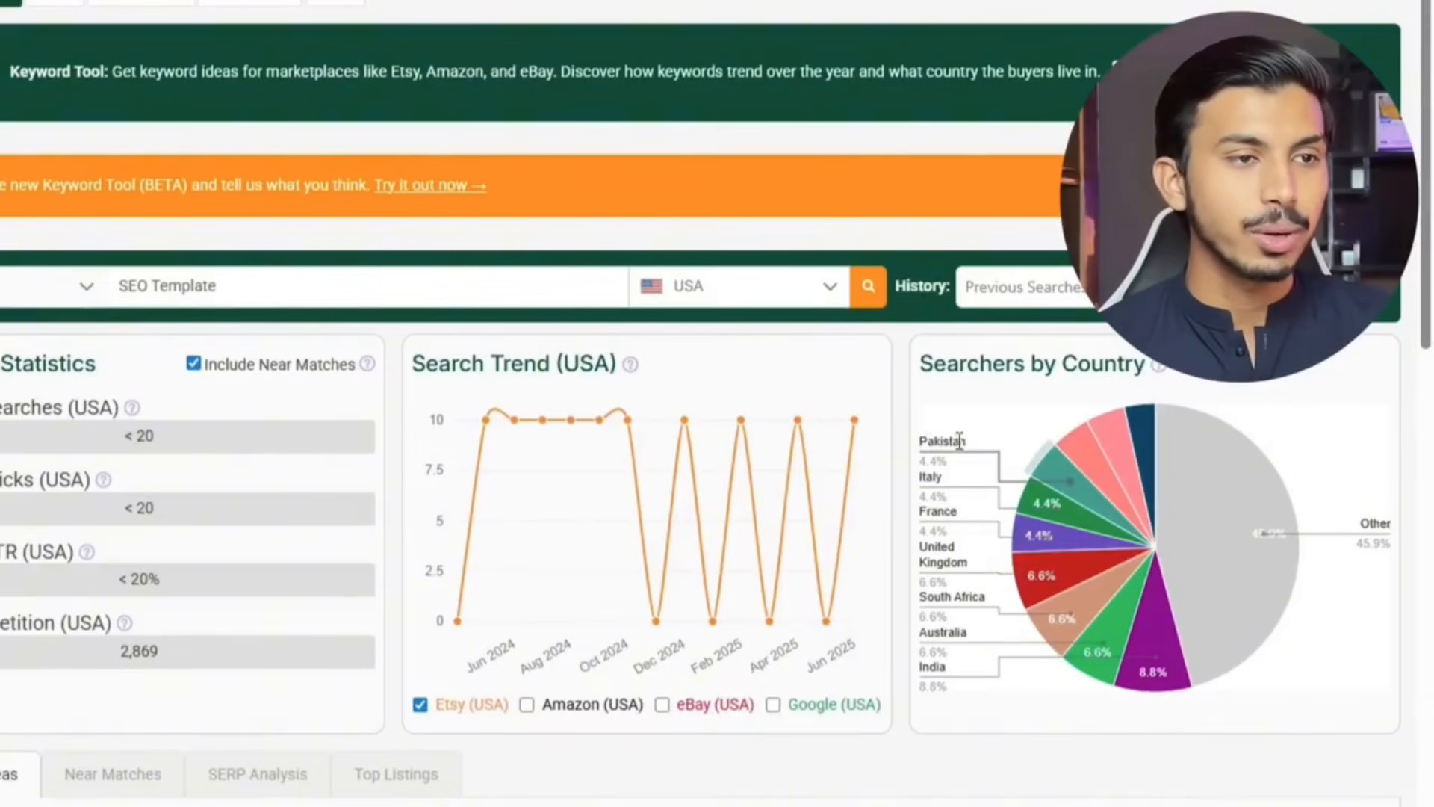
{"action": "left_click_drag", "start_coordinate": [982, 438], "coordinate": [966, 439]}
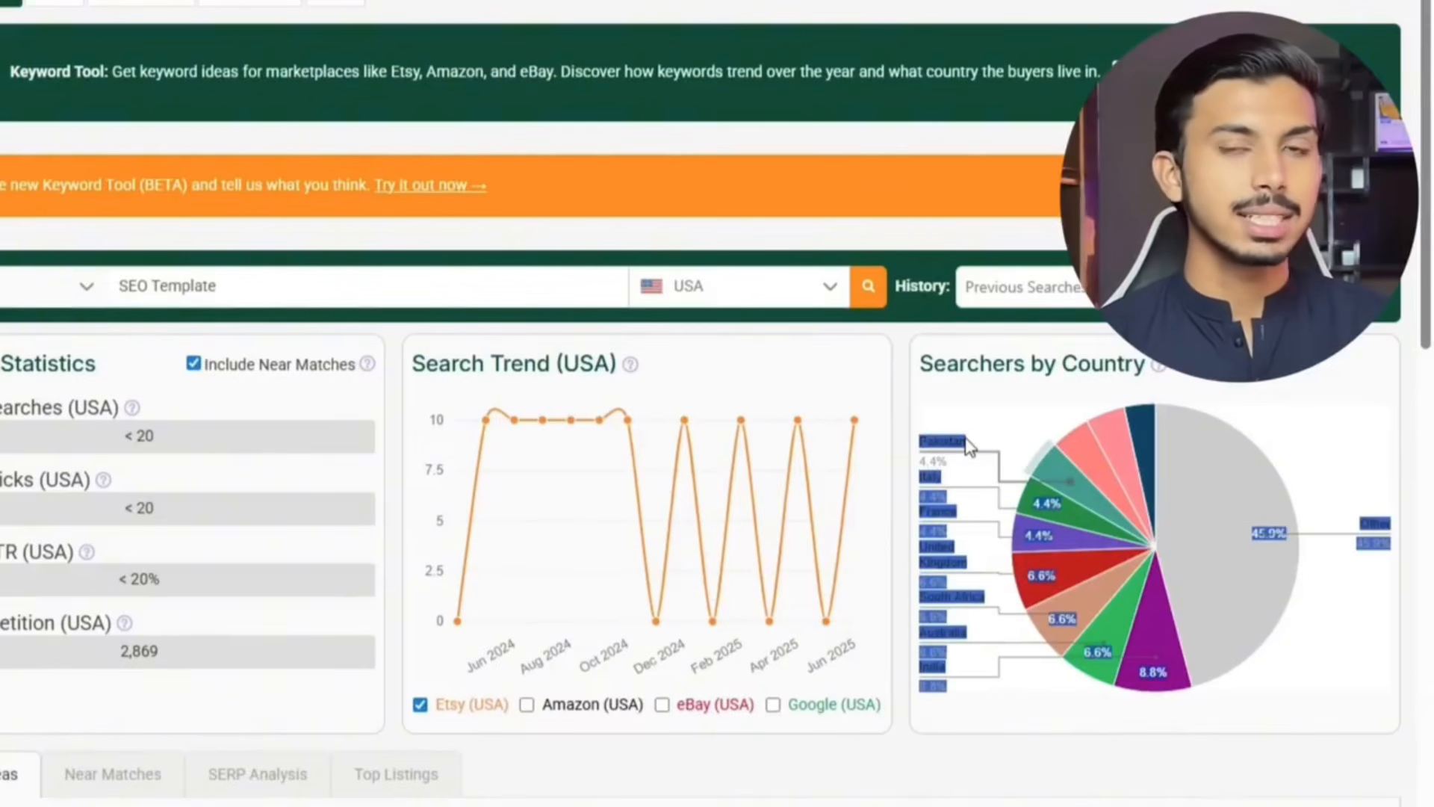
{"action": "left_click", "coordinate": [984, 445]}
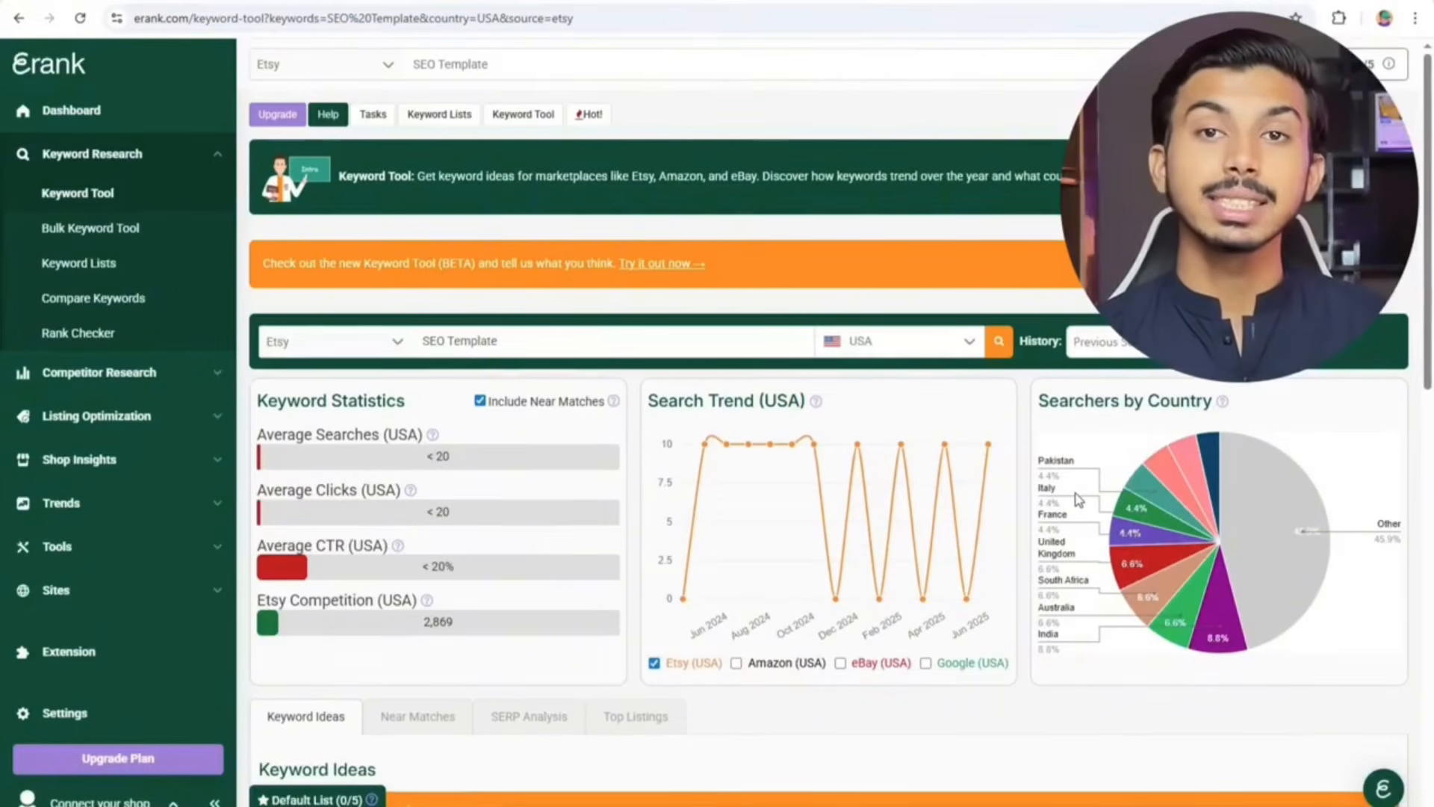
Step: Remove the word Template from the SEO Template keyword, leaving SEO, and run the Etsy keyword search for the USA
{"action": "scroll", "coordinate": [1078, 499], "scroll_direction": "down", "scroll_amount": 1}
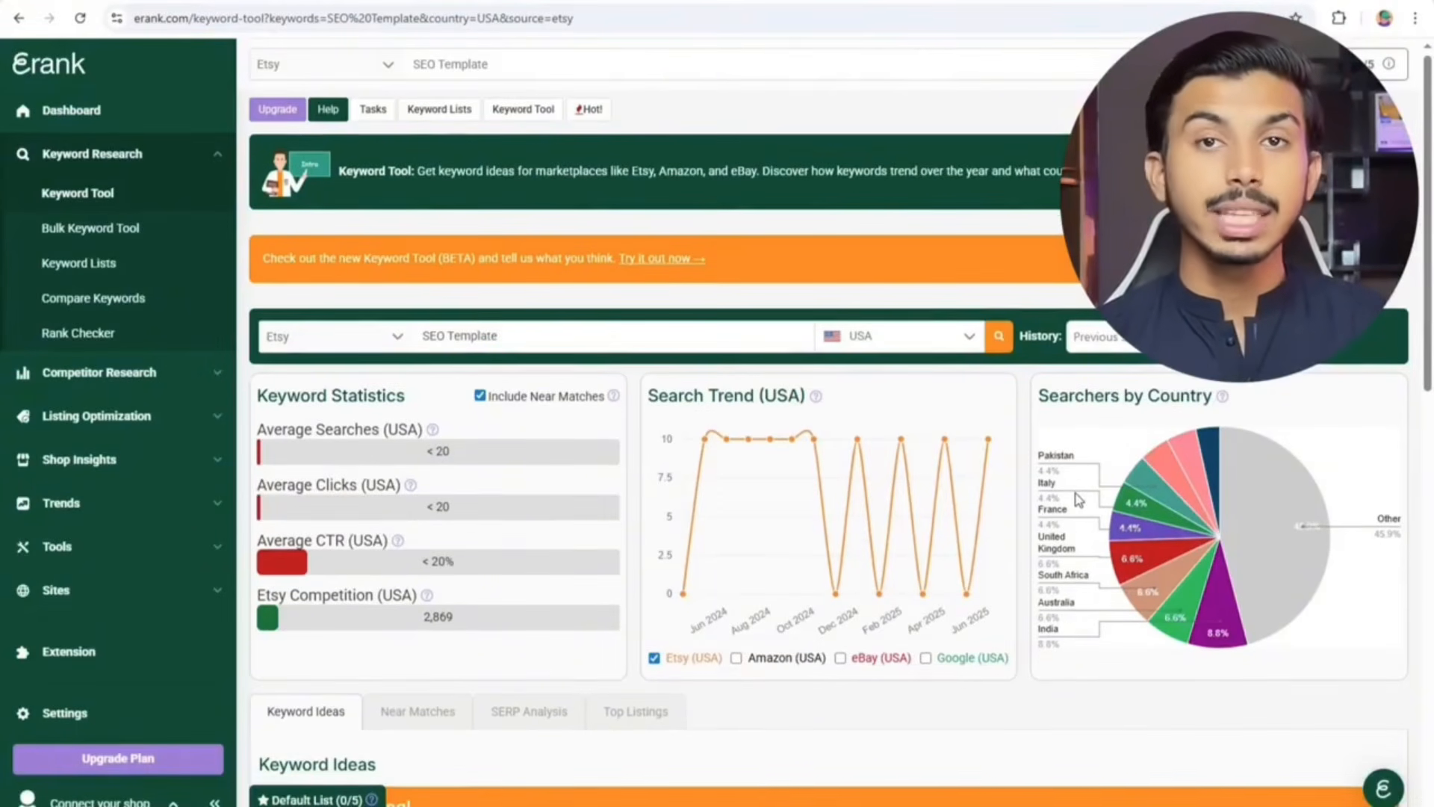
{"action": "scroll", "coordinate": [1078, 499], "scroll_direction": "down", "scroll_amount": 1}
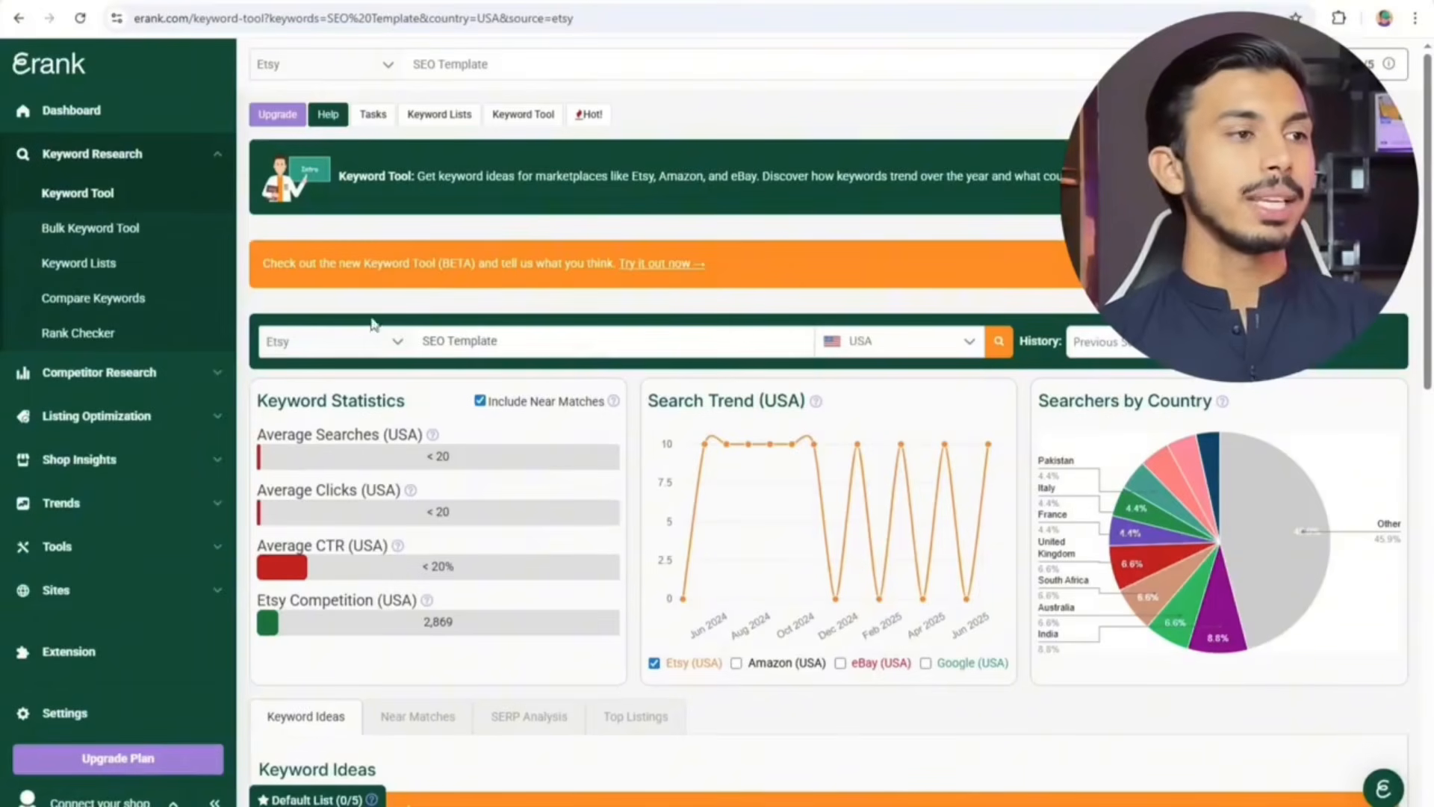
{"action": "left_click", "coordinate": [559, 336]}
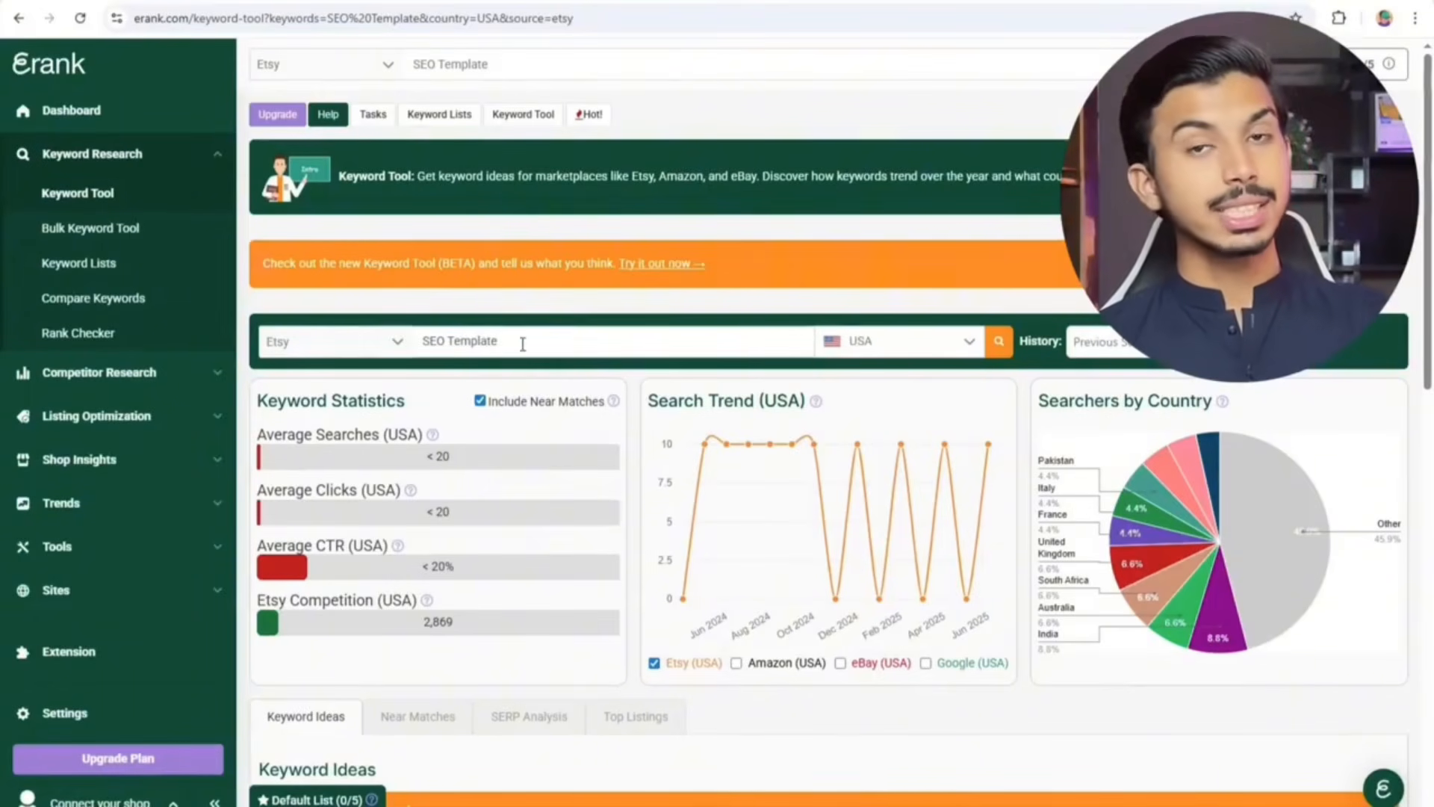
{"action": "left_click_drag", "start_coordinate": [522, 343], "coordinate": [452, 340]}
{"action": "key", "text": "BackSpace"}
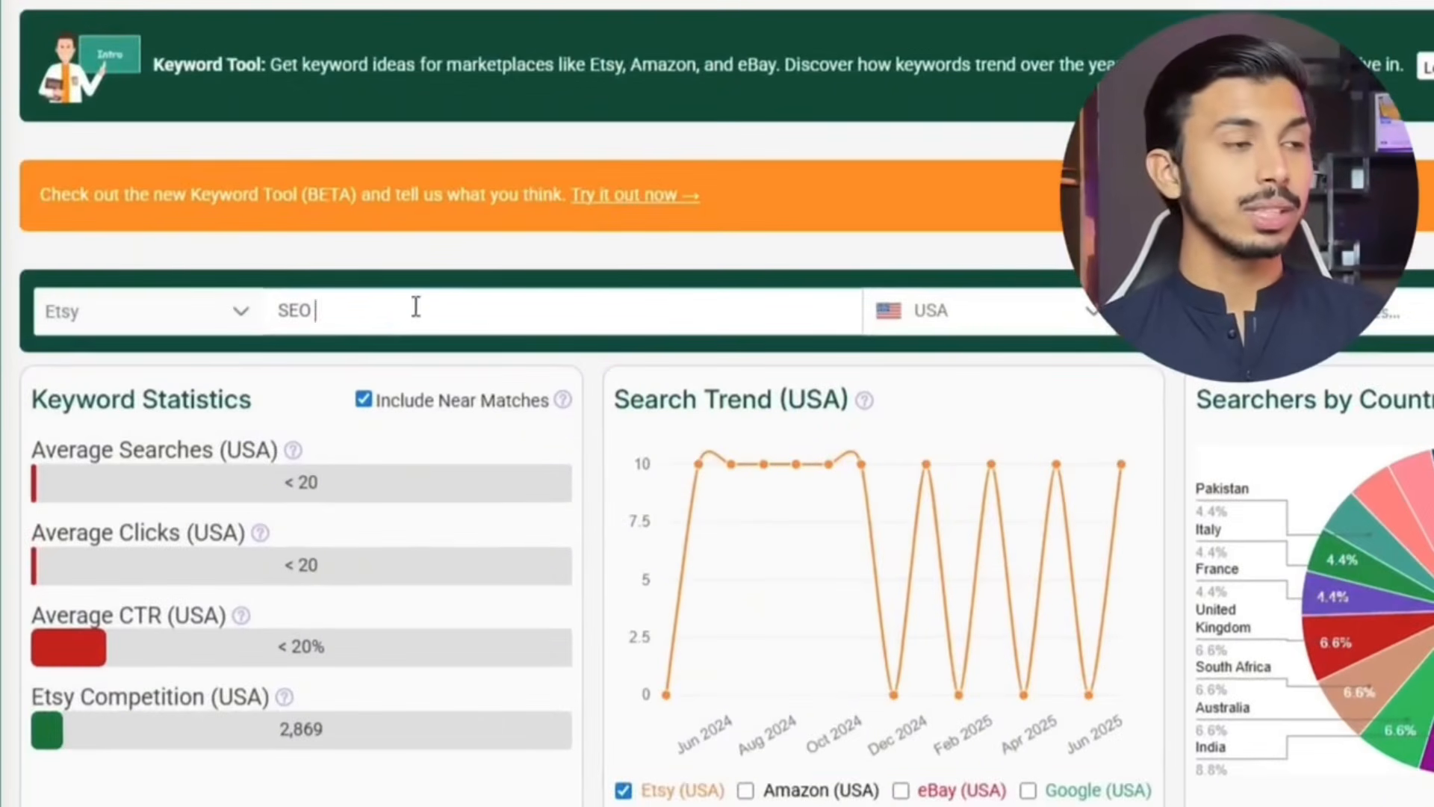
{"action": "key", "text": "Return"}
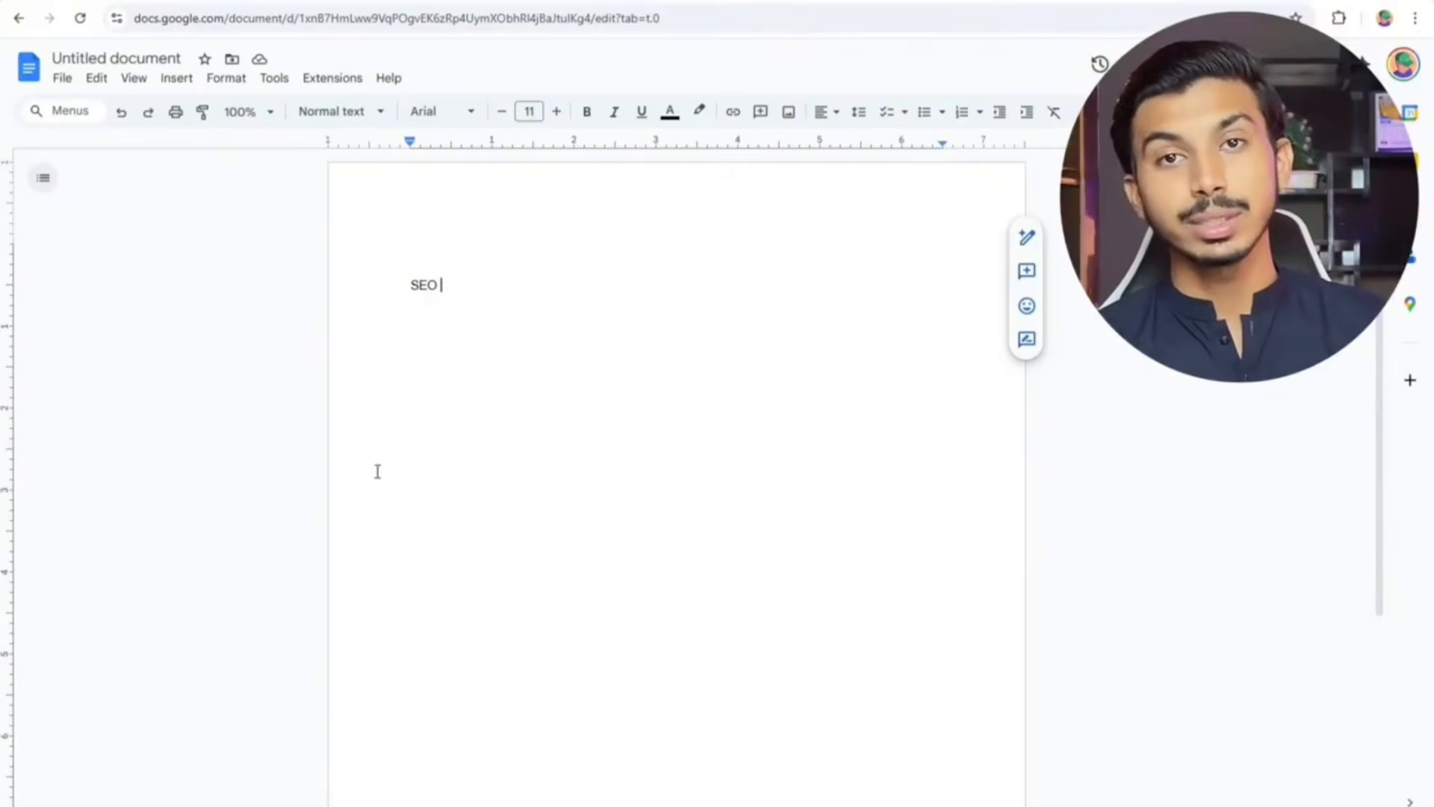
Step: Switch to the untitled Google Docs document and make the word SEO bold
{"action": "left_click_drag", "start_coordinate": [464, 281], "coordinate": [384, 288]}
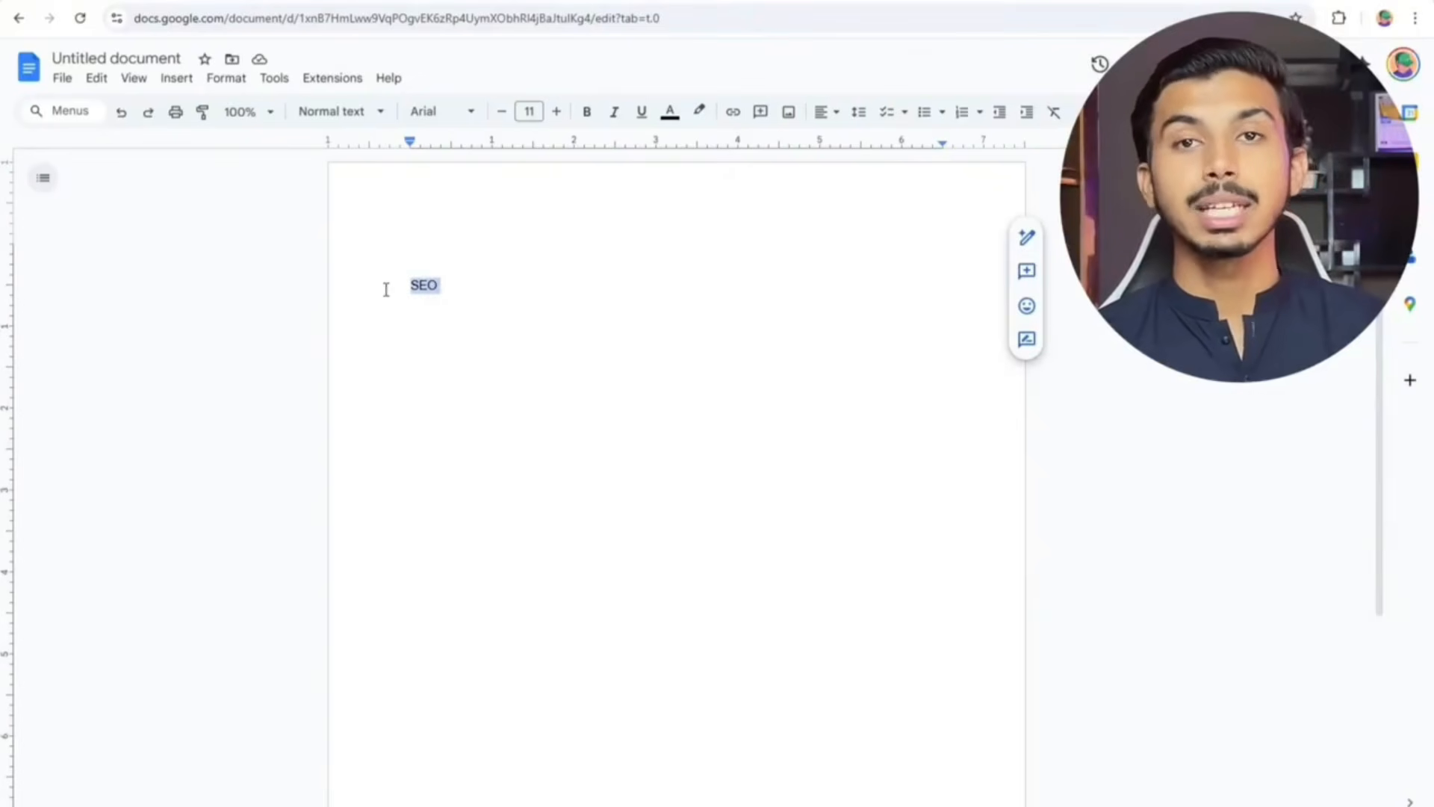
{"action": "left_click", "coordinate": [587, 111]}
{"action": "left_click", "coordinate": [570, 280]}
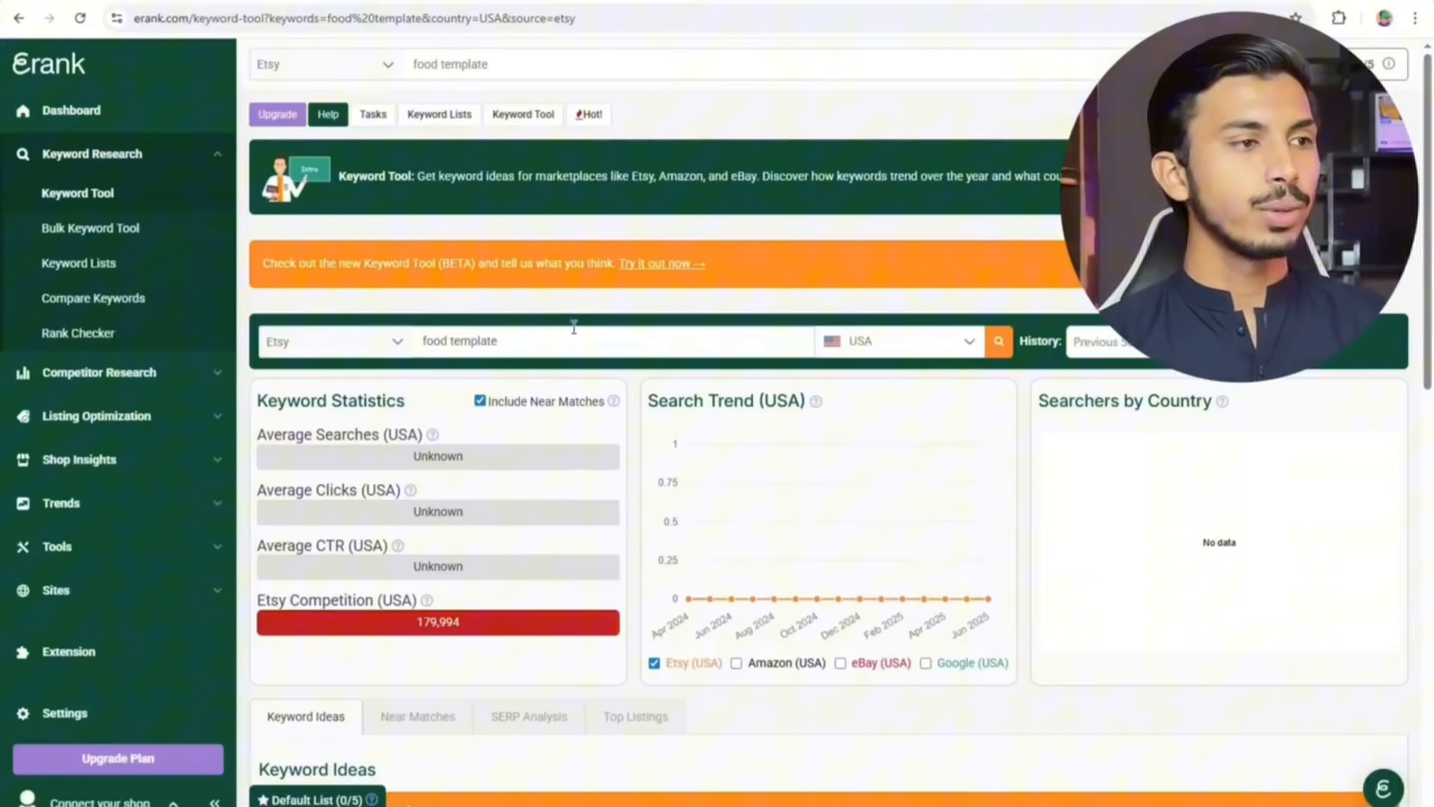
{"action": "left_click_drag", "start_coordinate": [514, 333], "coordinate": [420, 342]}
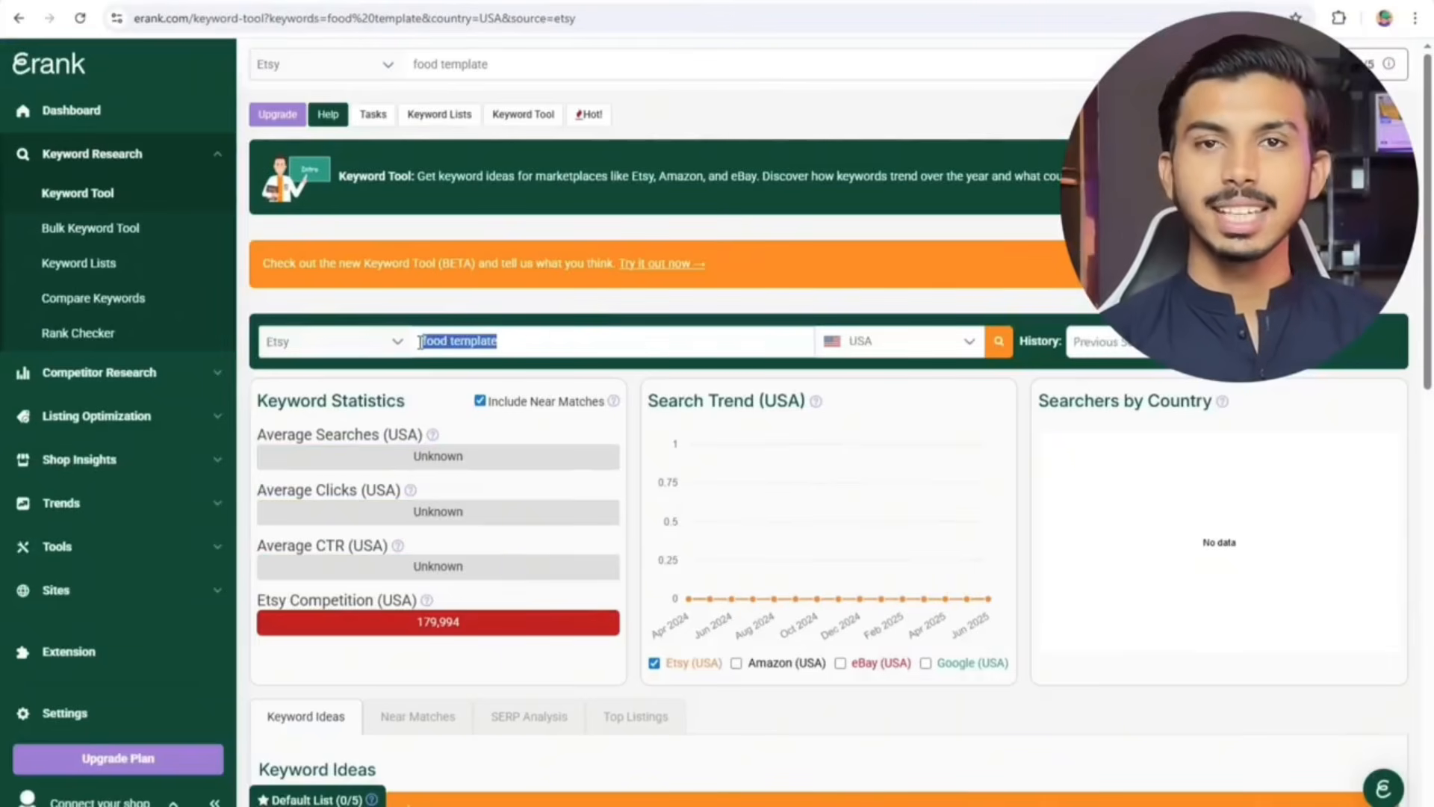
{"action": "left_click", "coordinate": [614, 394]}
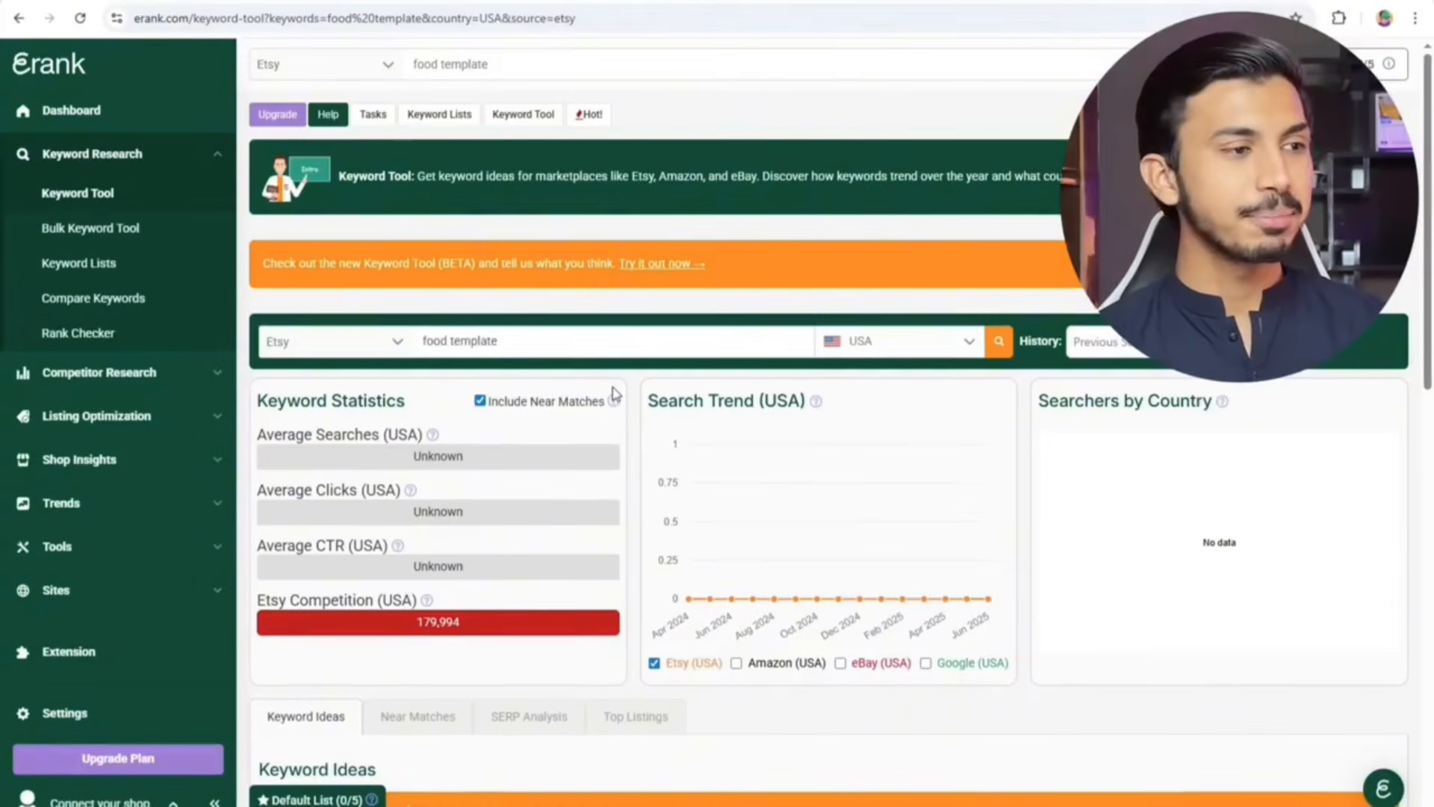